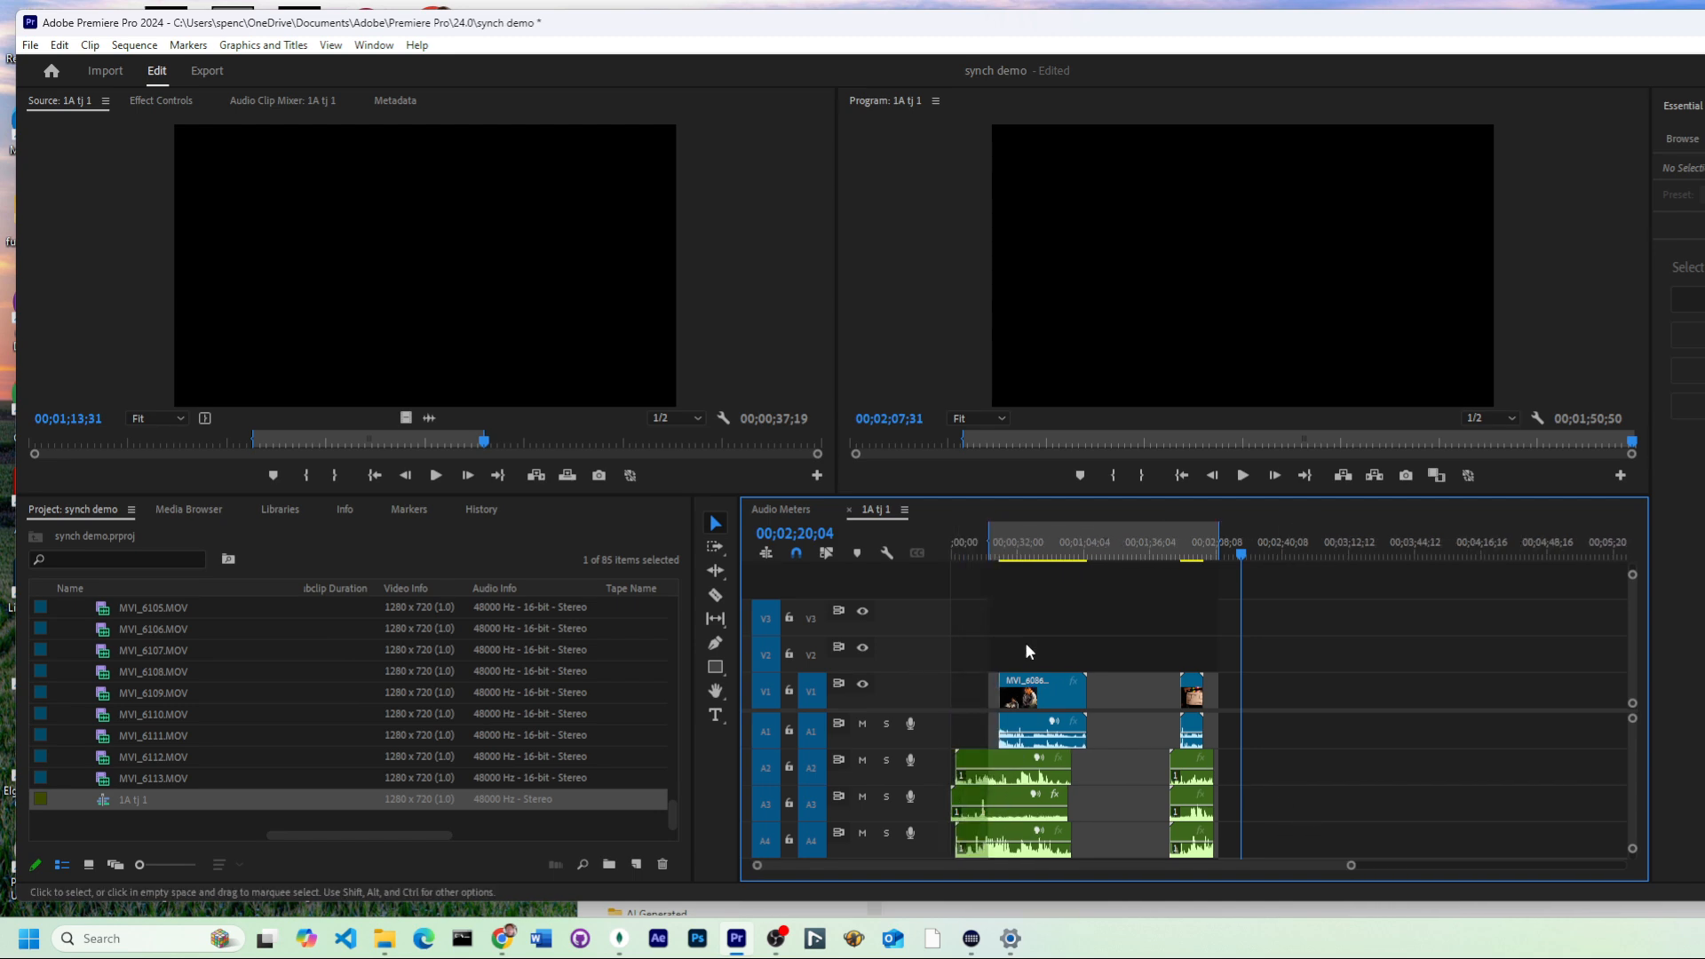
drag(982, 629, 1274, 854)
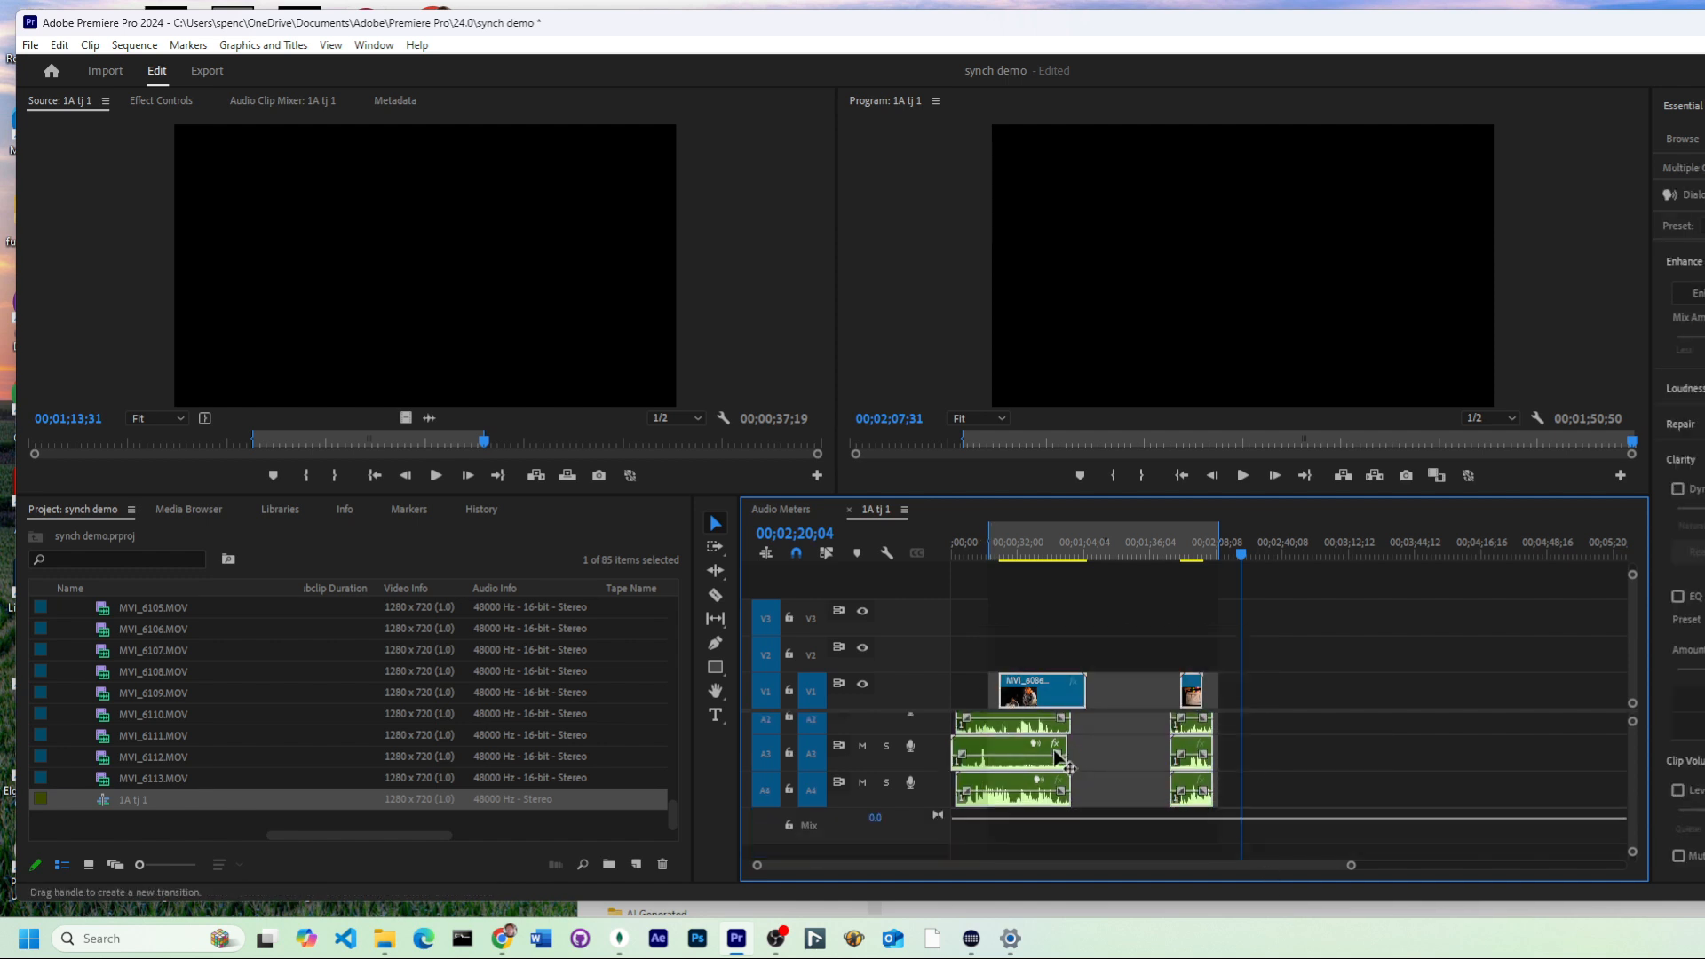
right_click(1048, 694)
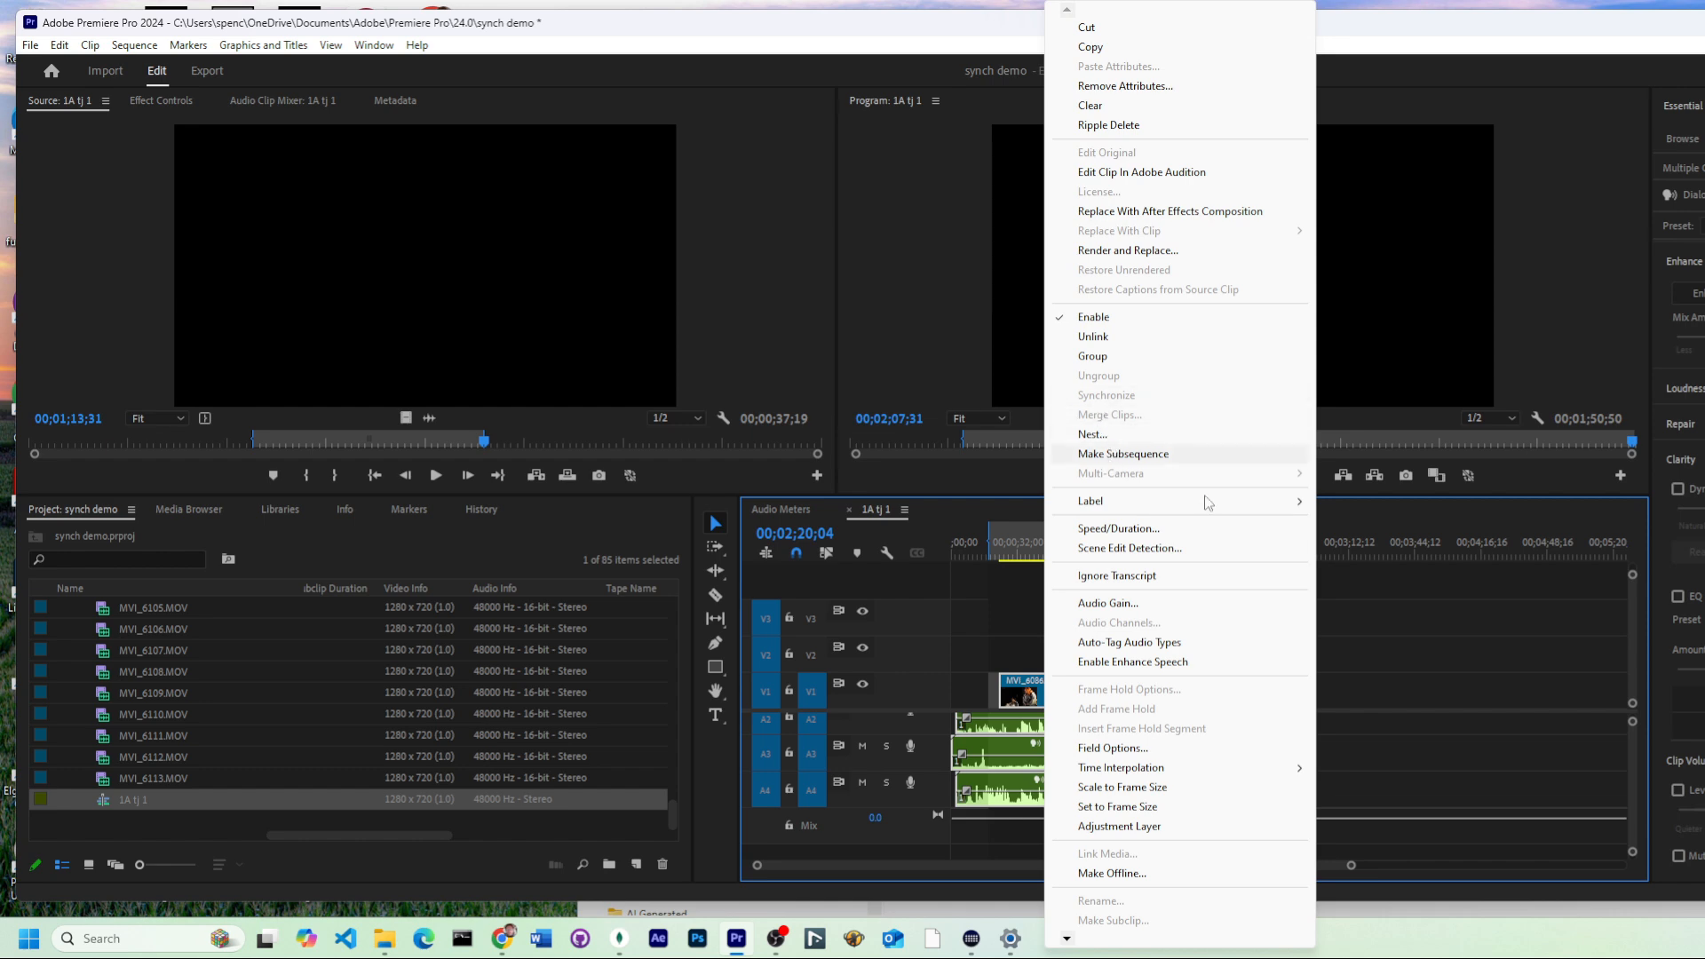
click(1382, 646)
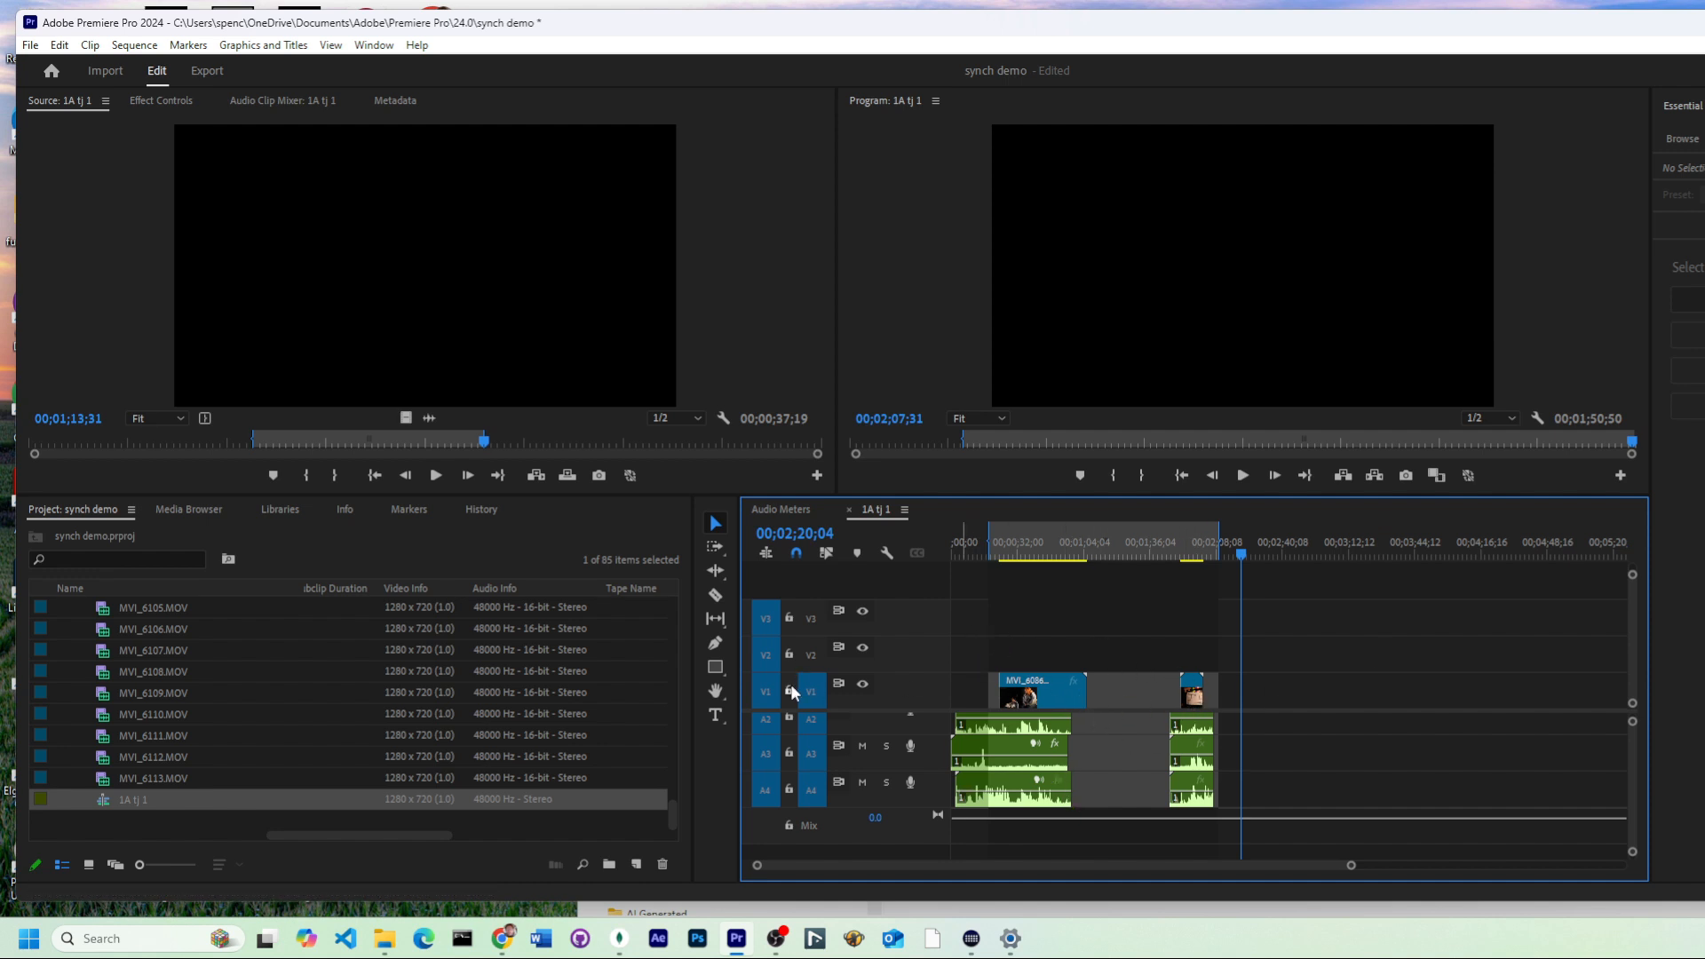
Step: Synchronize the second group of video and audio clips on V1 and A1–A4 by audio track channel 1
drag(815, 713, 830, 649)
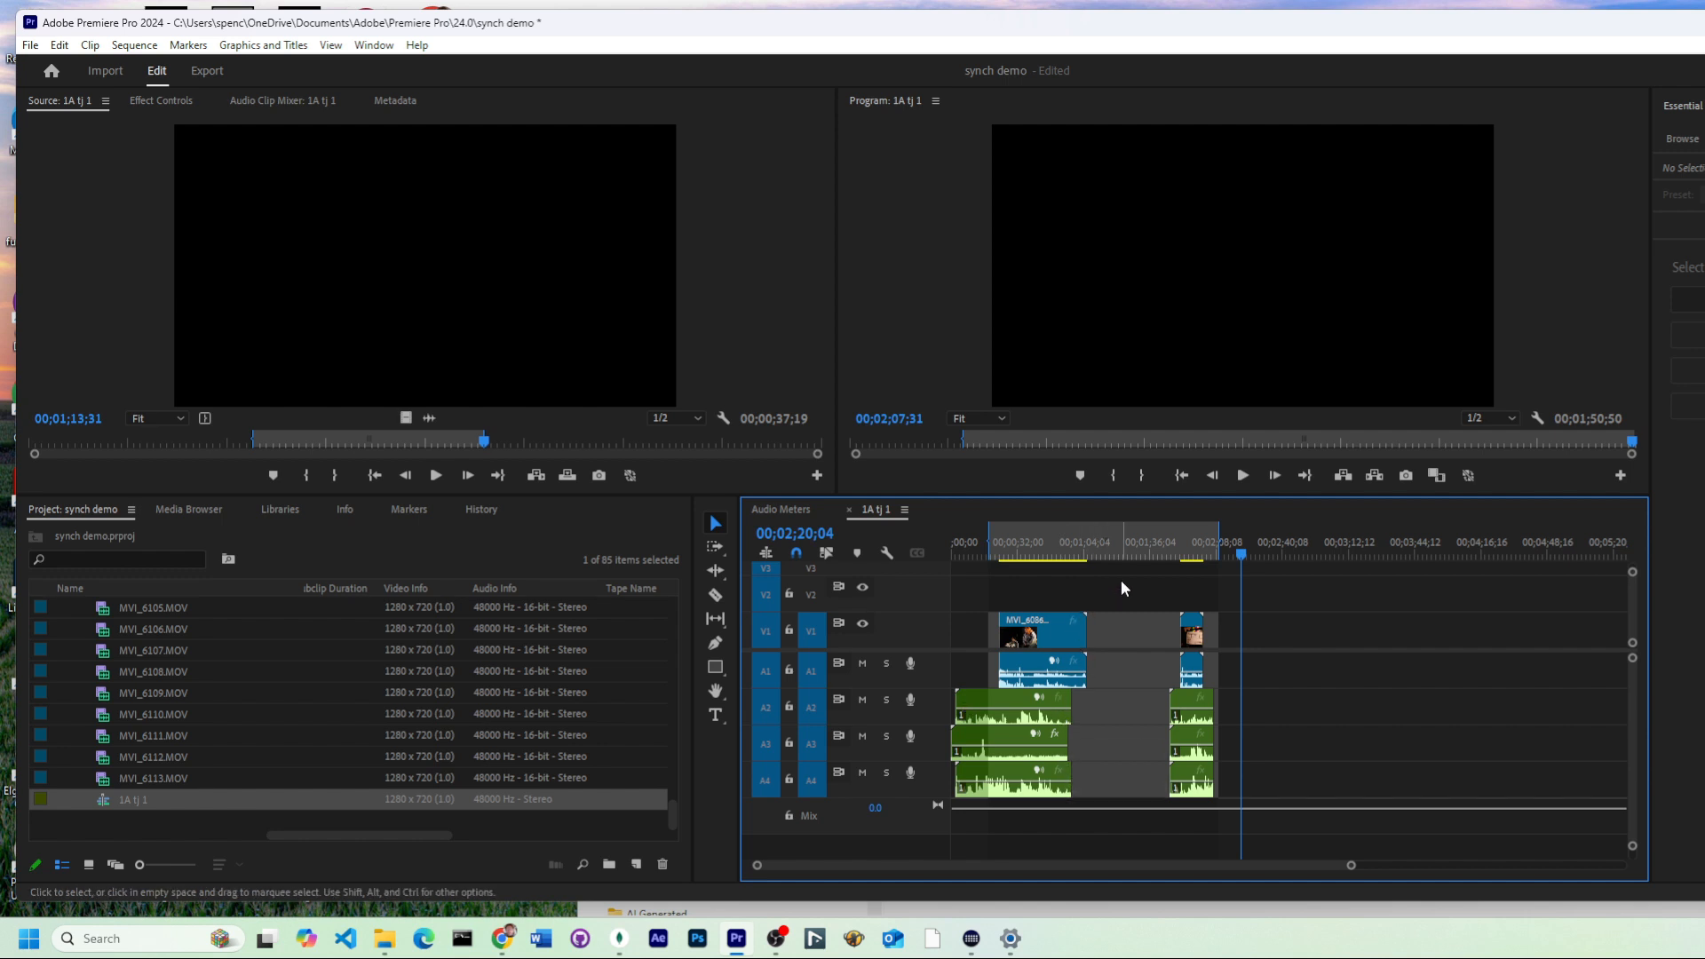
drag(1121, 579, 1305, 814)
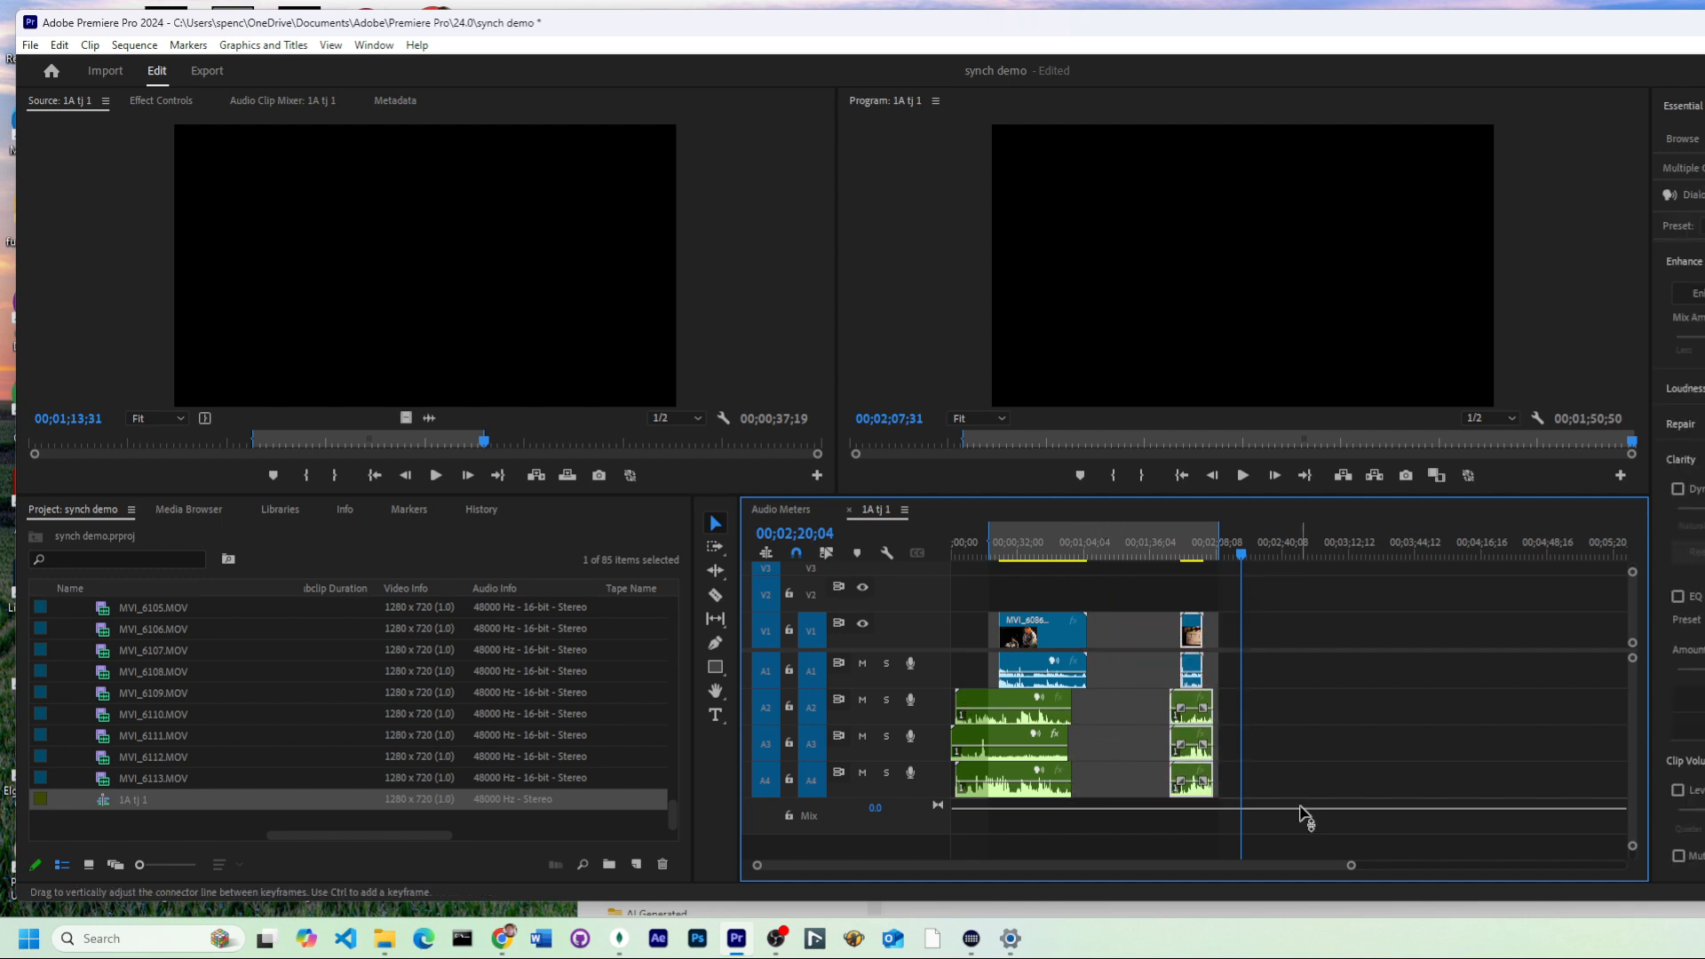
right_click(1193, 724)
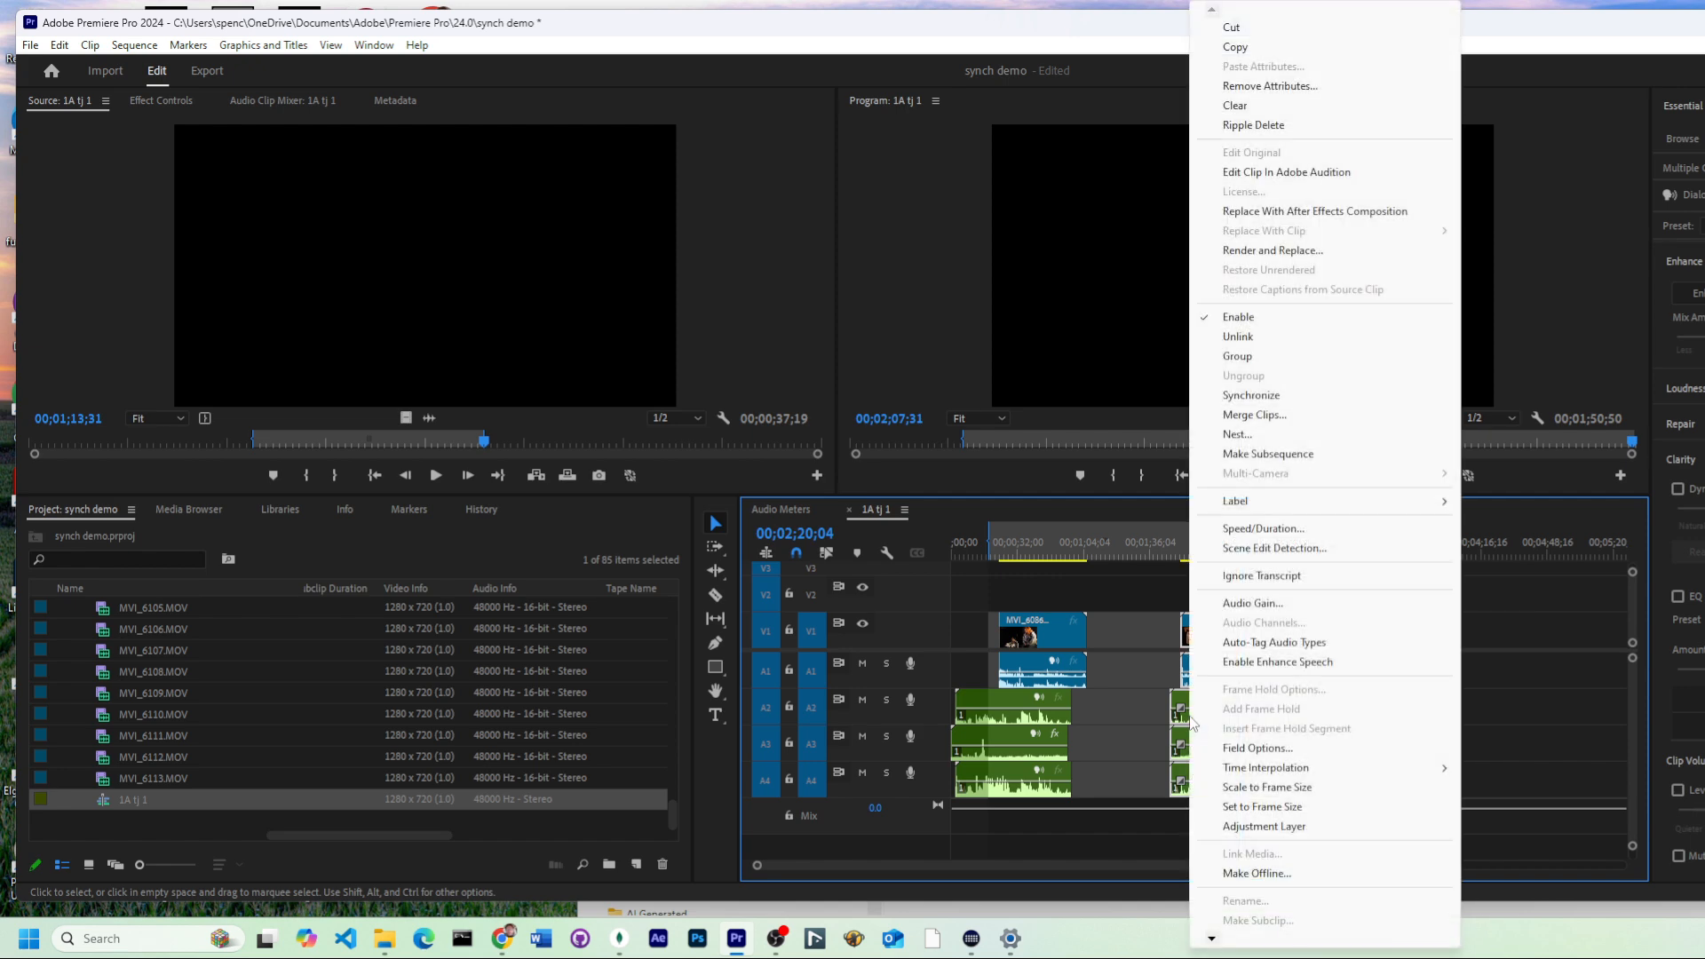
click(1243, 396)
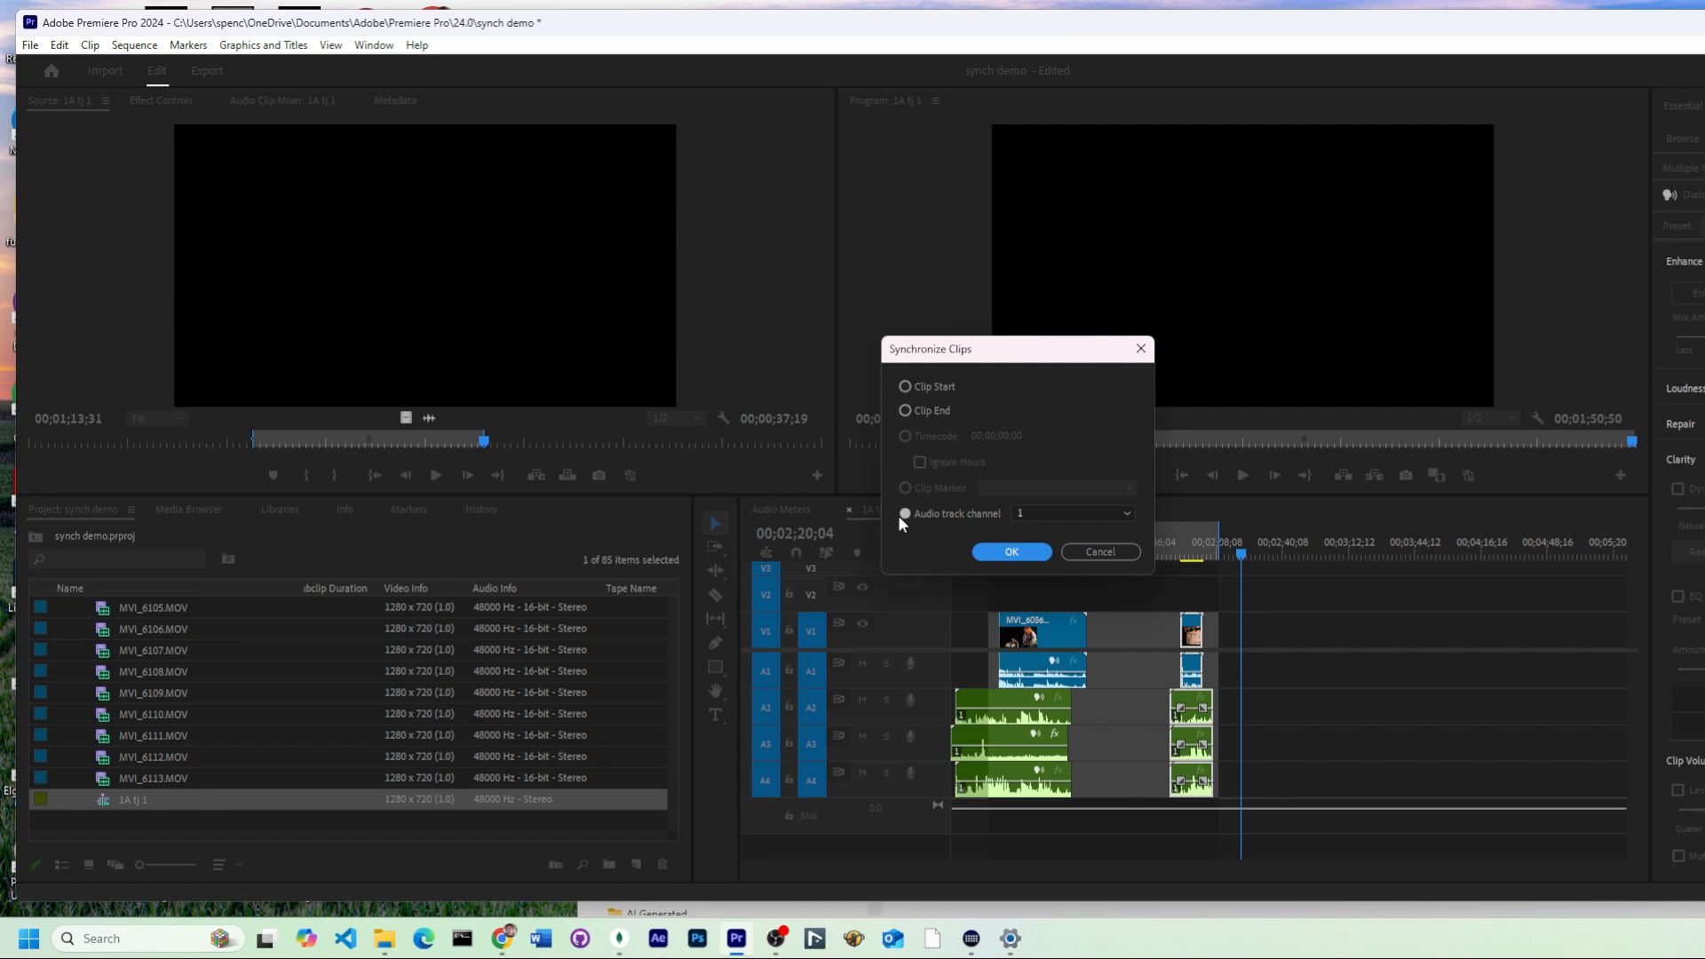
click(1041, 515)
click(1040, 515)
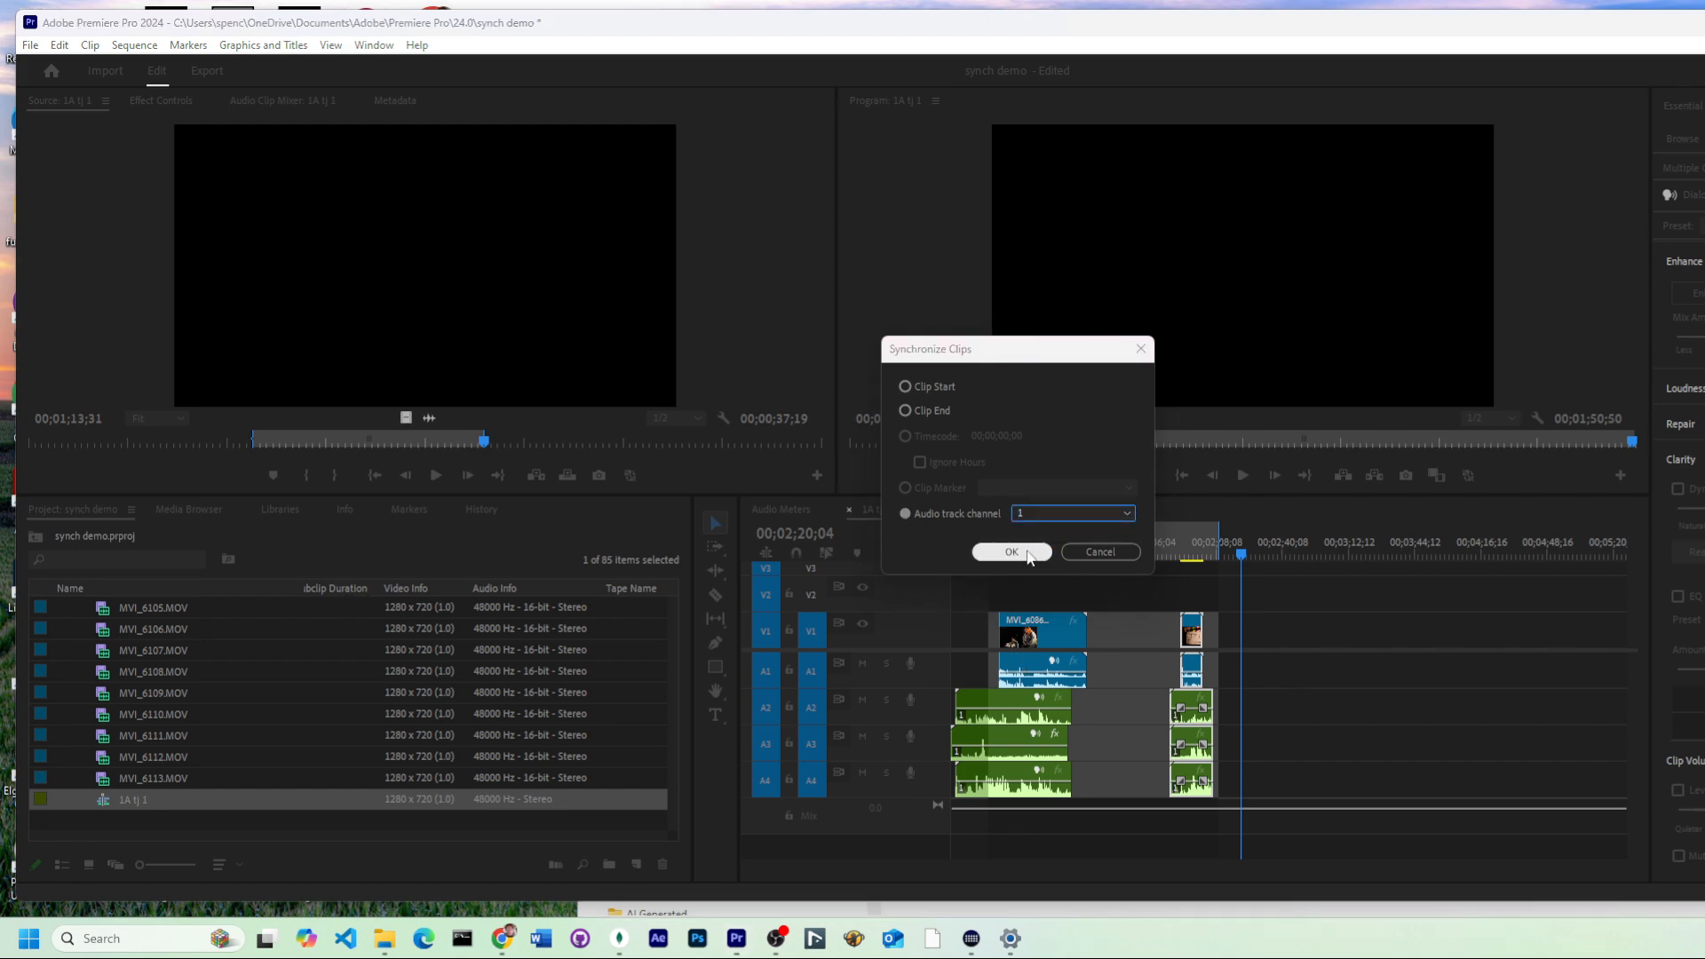
click(1028, 552)
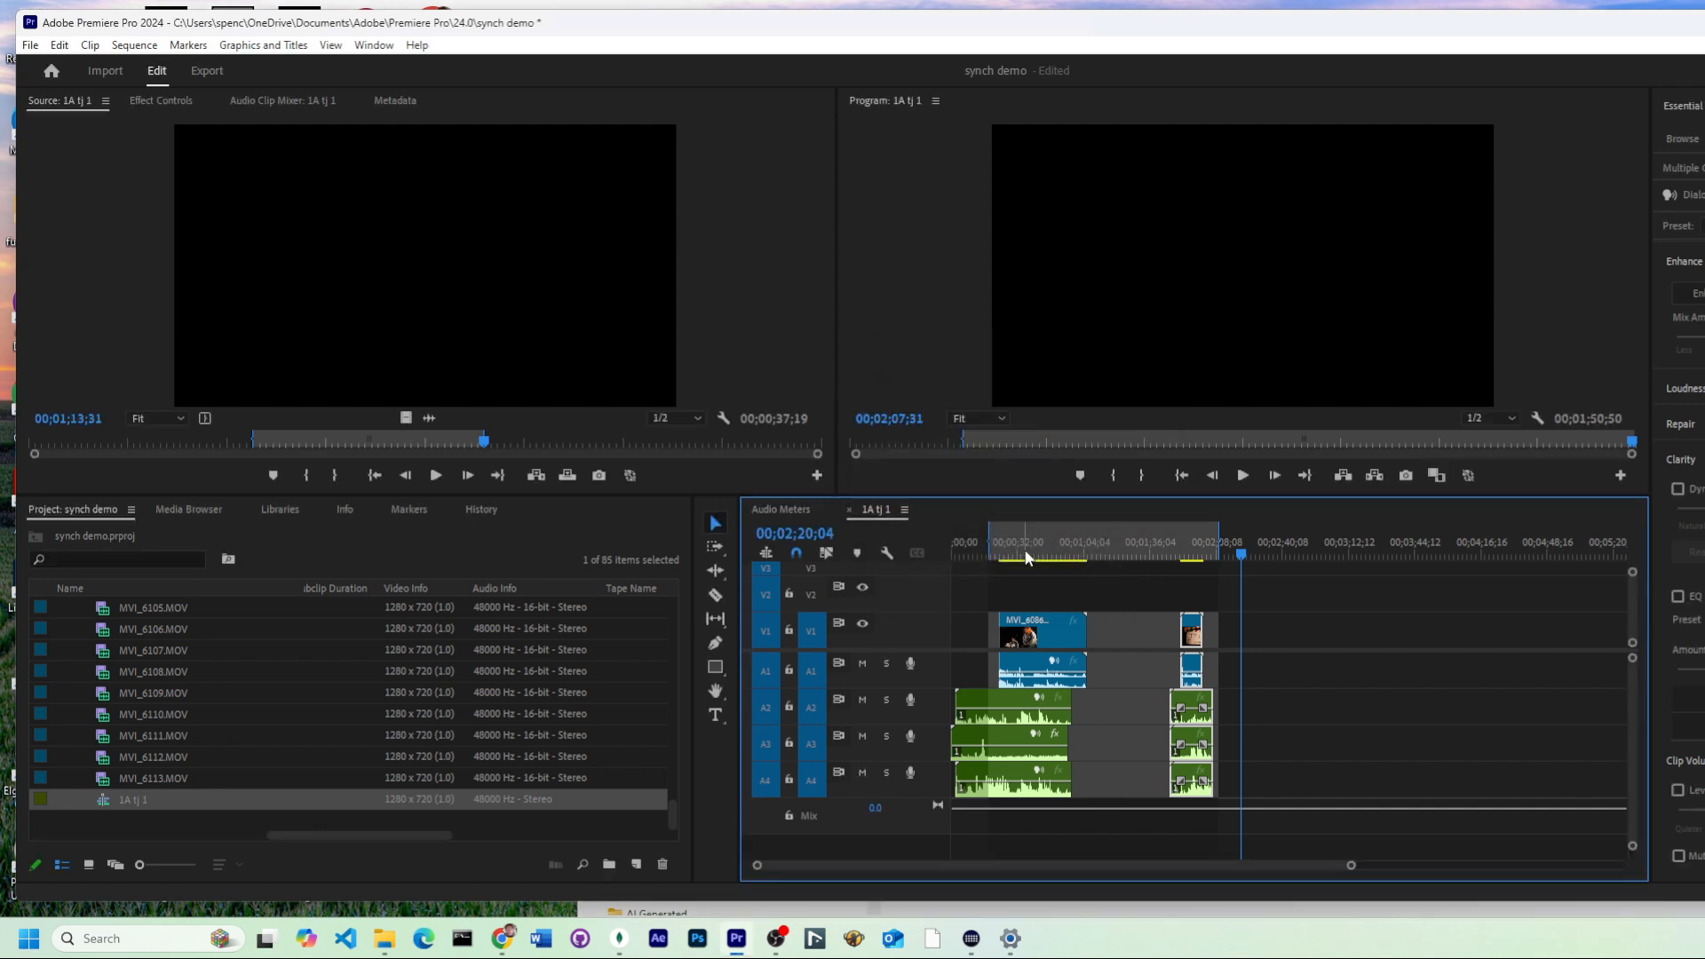
Step: Play back the second clip group to check its audio sync
click(1189, 553)
key(space)
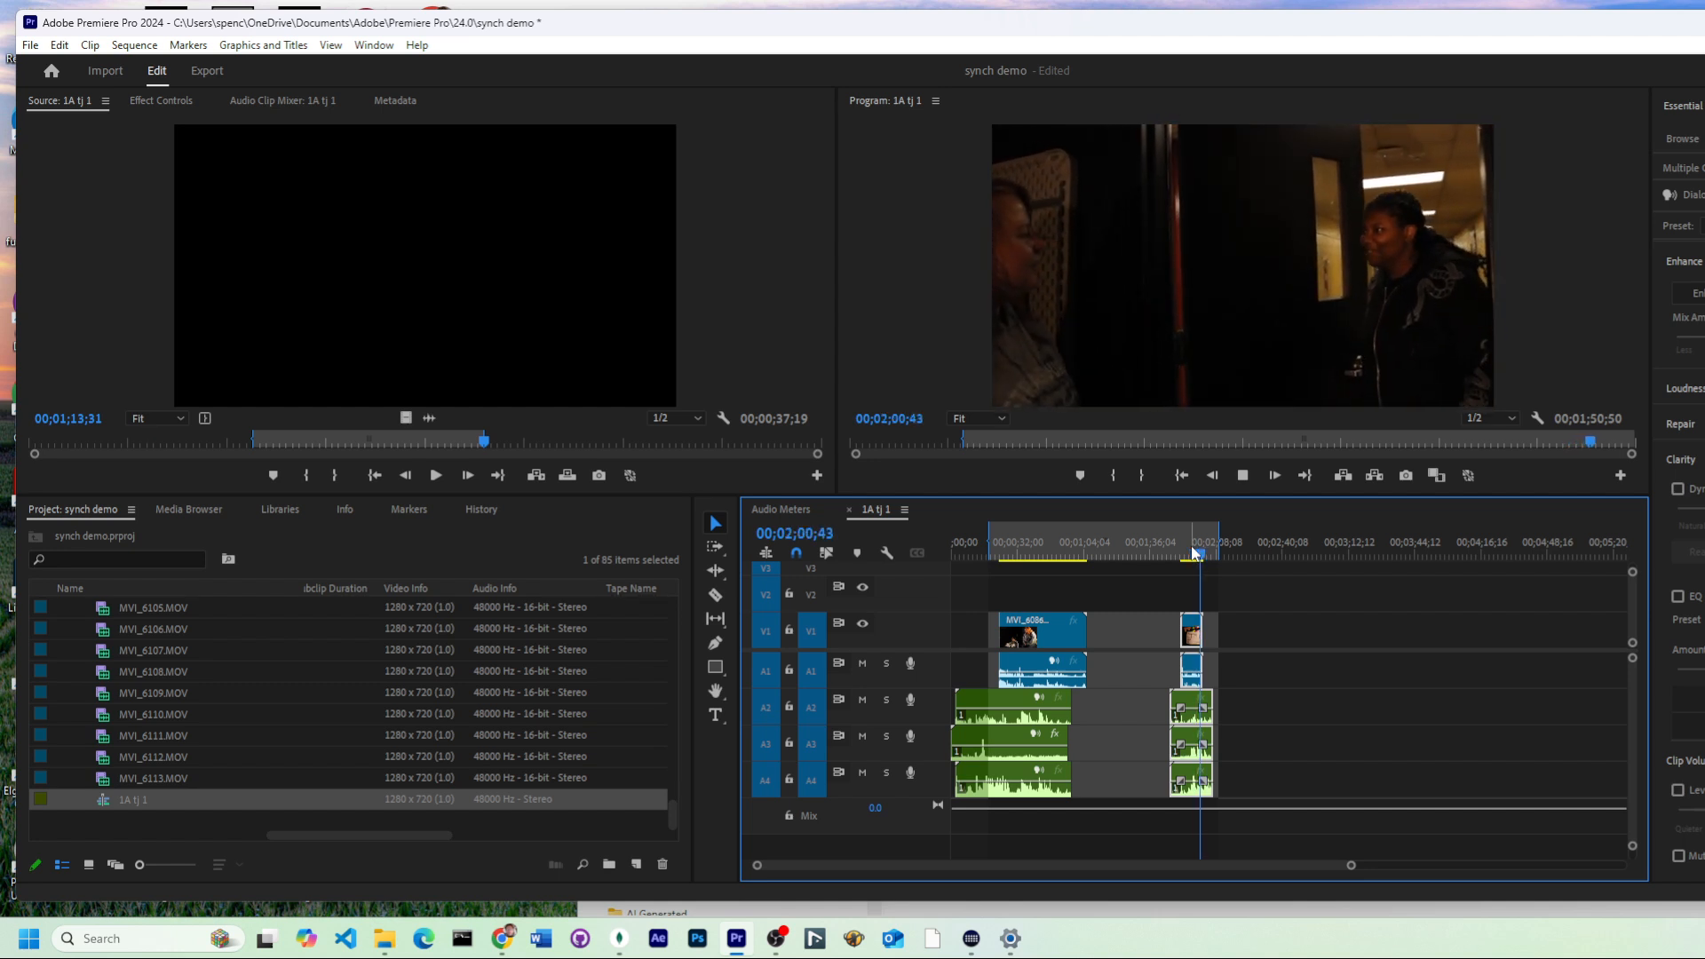
key(space)
Step: Synchronize the first group, the MVI_6086 clip and its audio on A1–A4, by audio track channel 1
click(1092, 723)
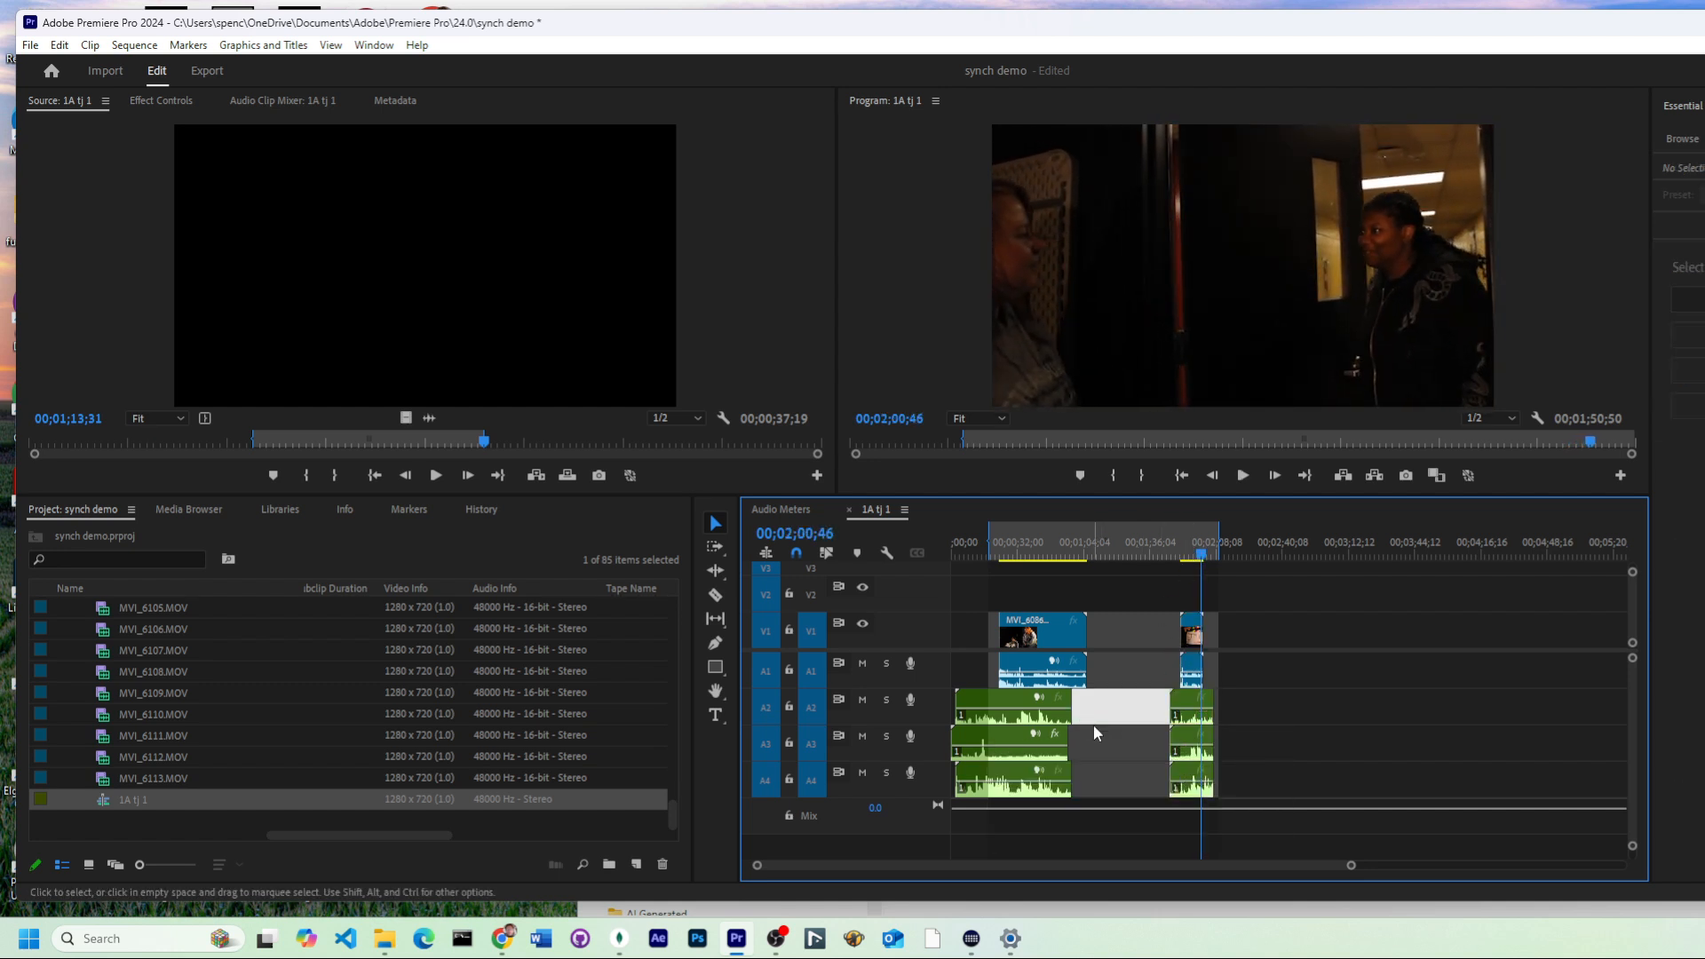
click(1106, 785)
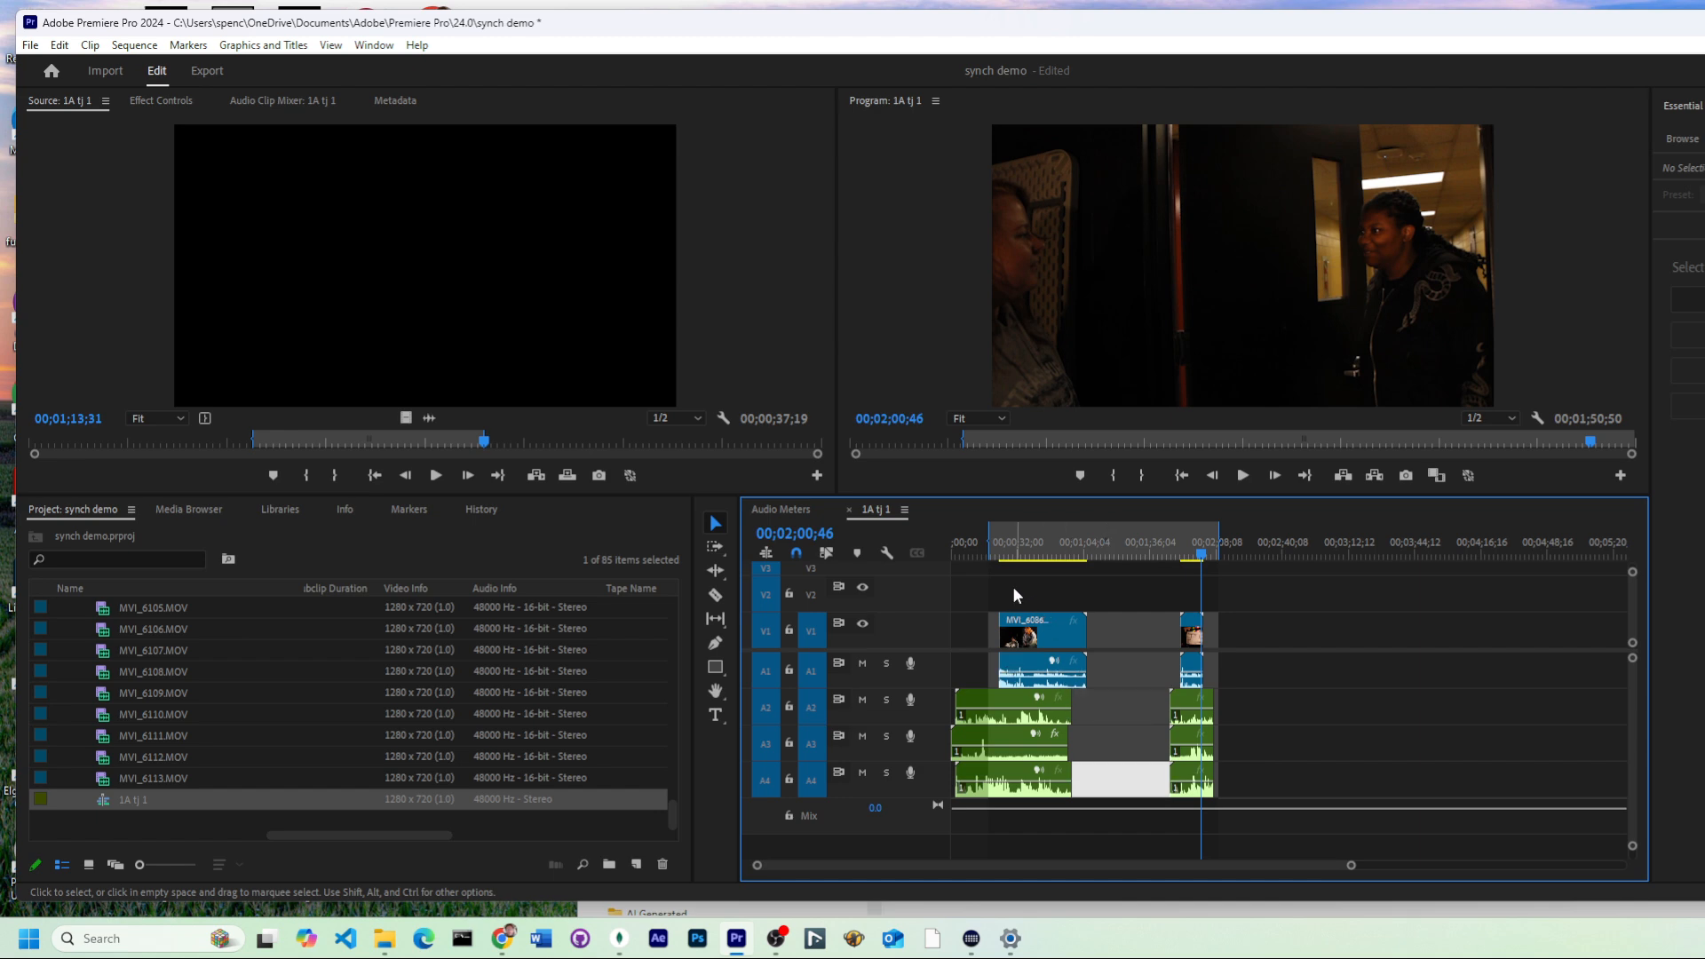
drag(1017, 595, 1089, 806)
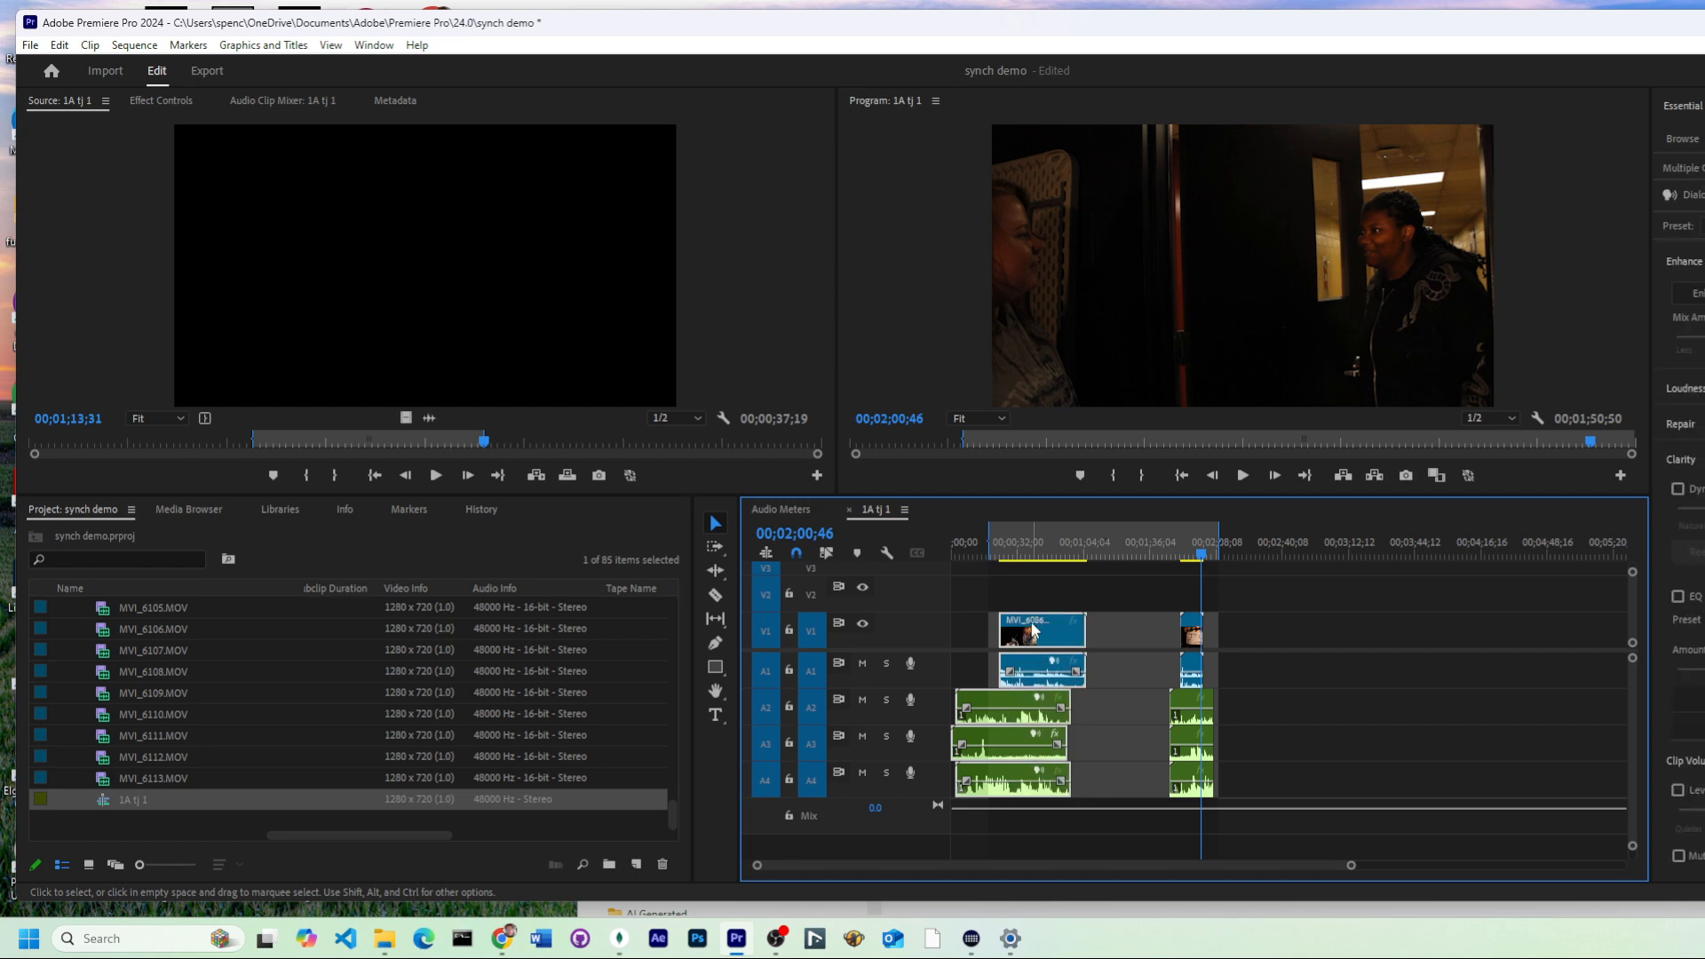
right_click(1033, 629)
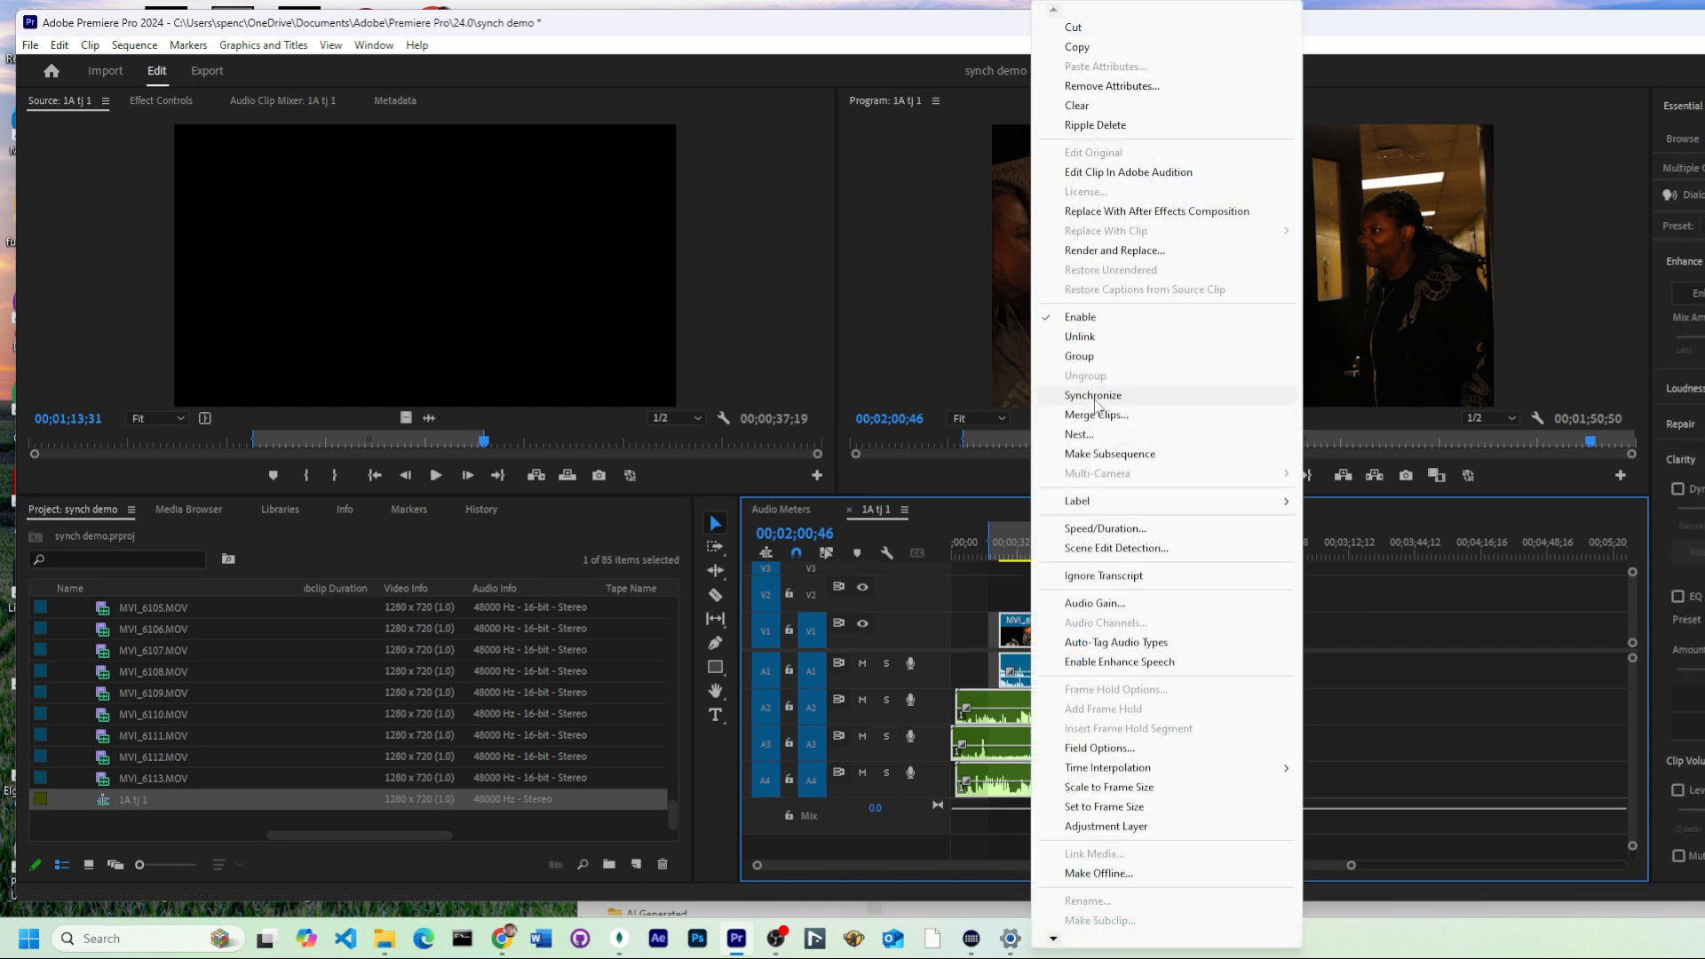
click(1095, 399)
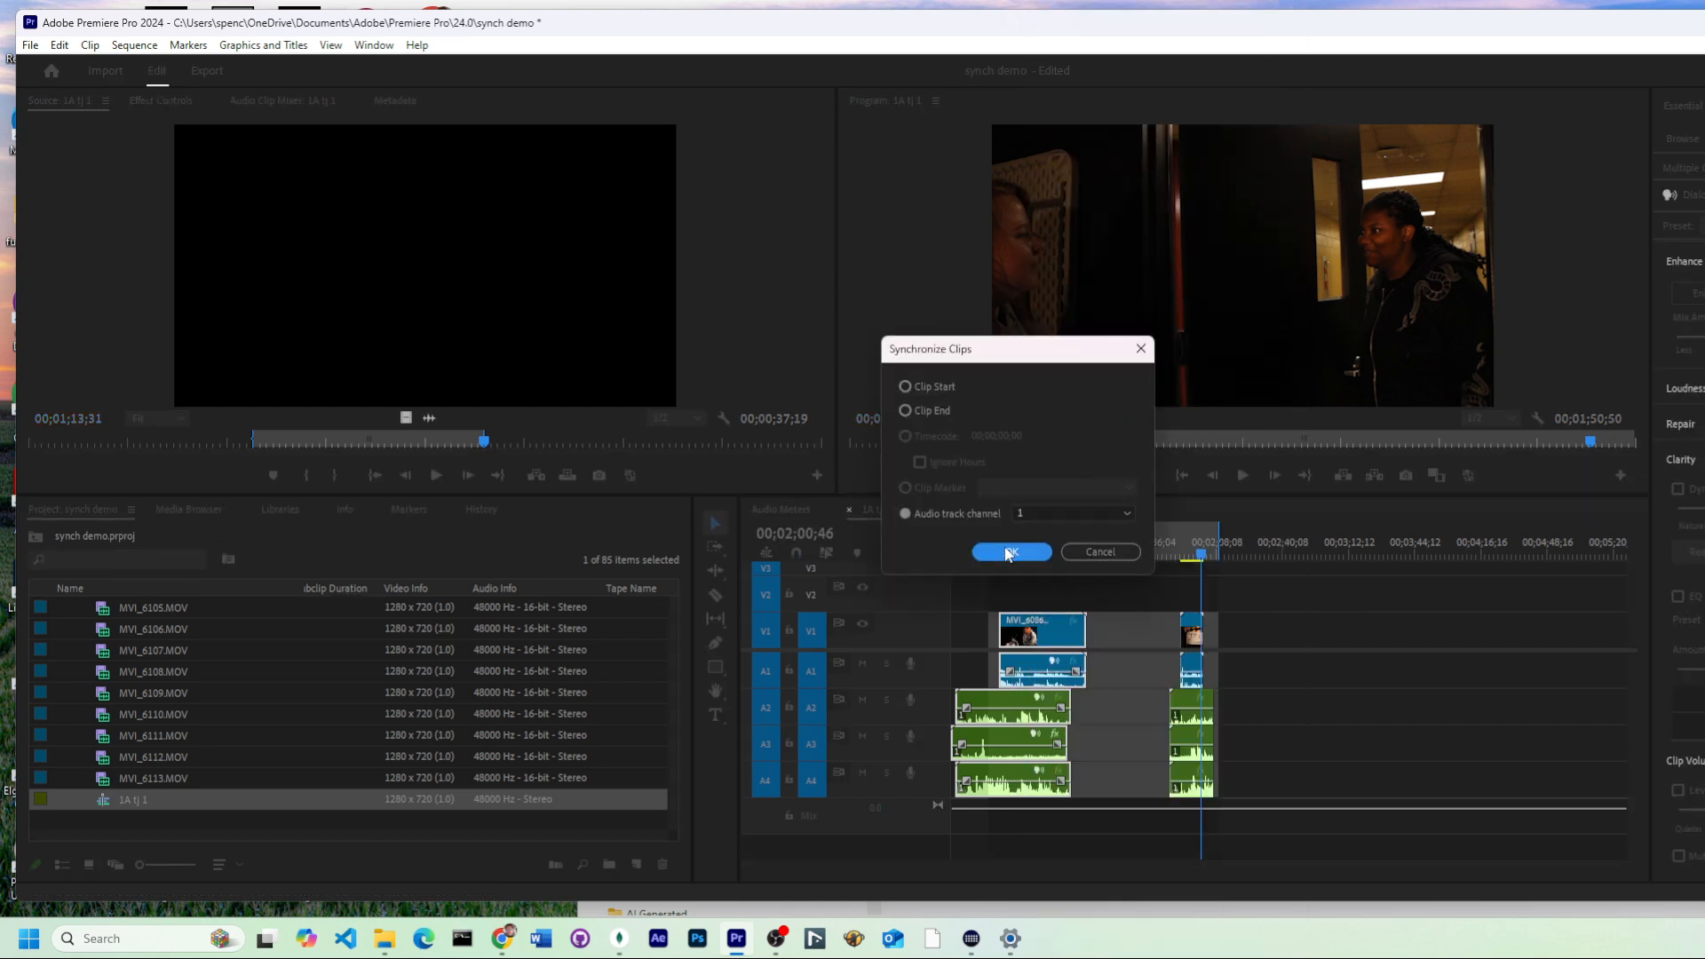
click(1009, 553)
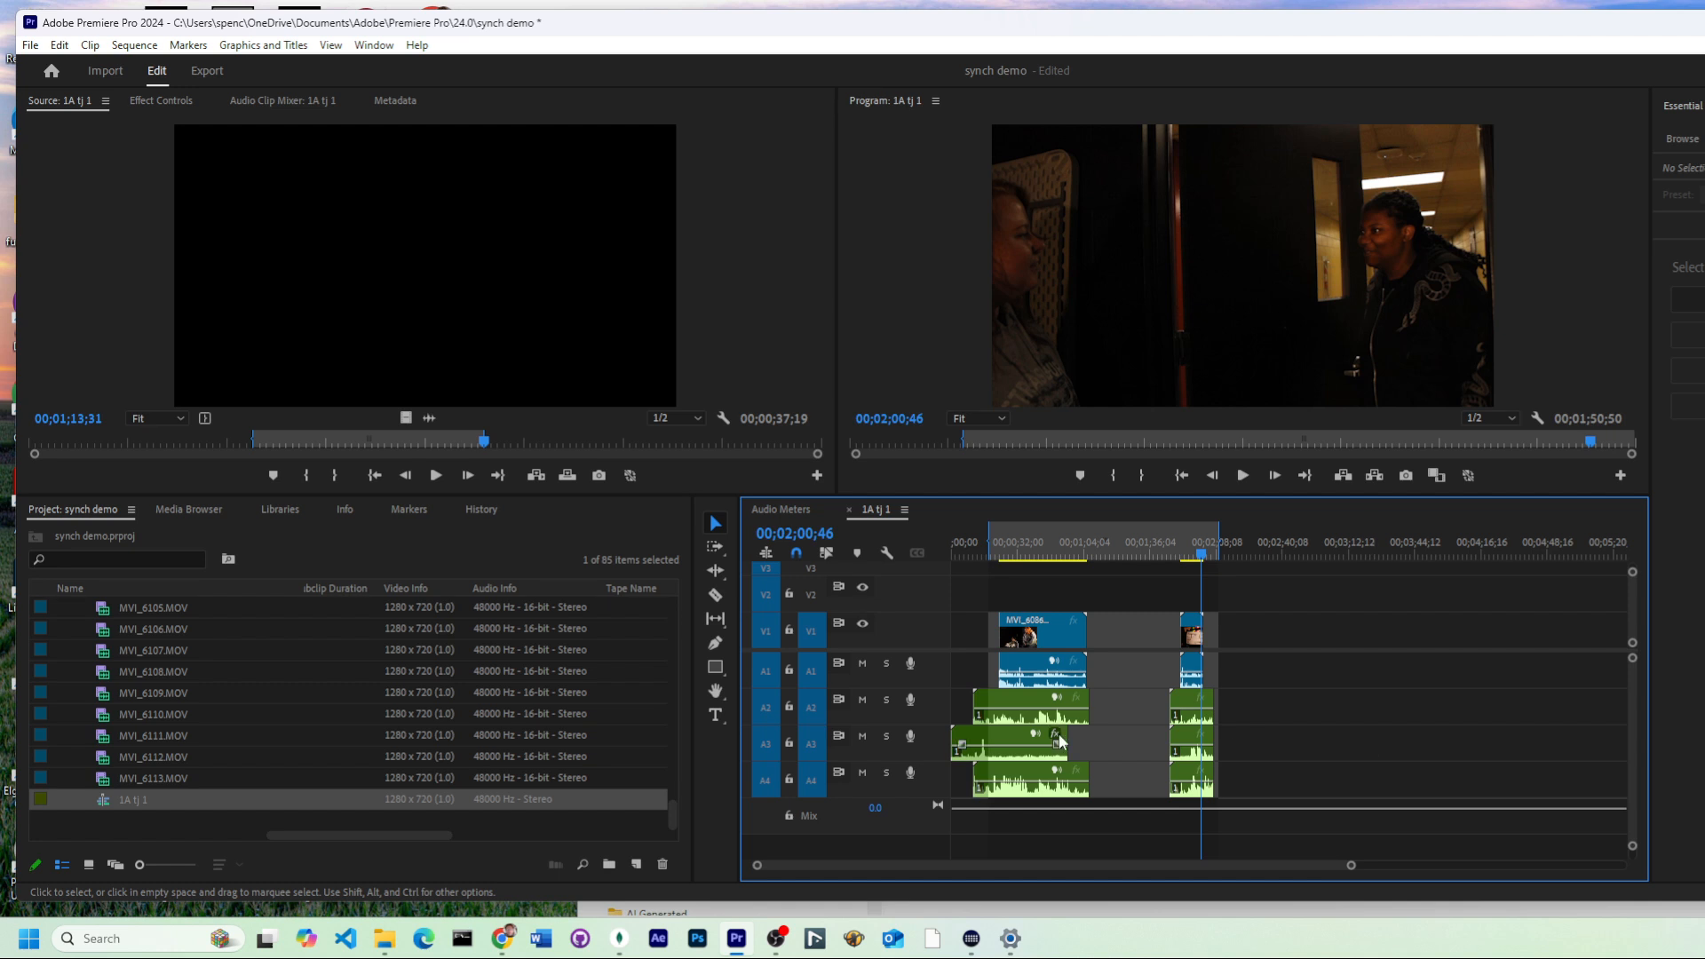
Step: Move the first A3 audio clip forward in time toward alignment with the A2 and A4 clips, nudging it in small increments
drag(986, 742, 1011, 741)
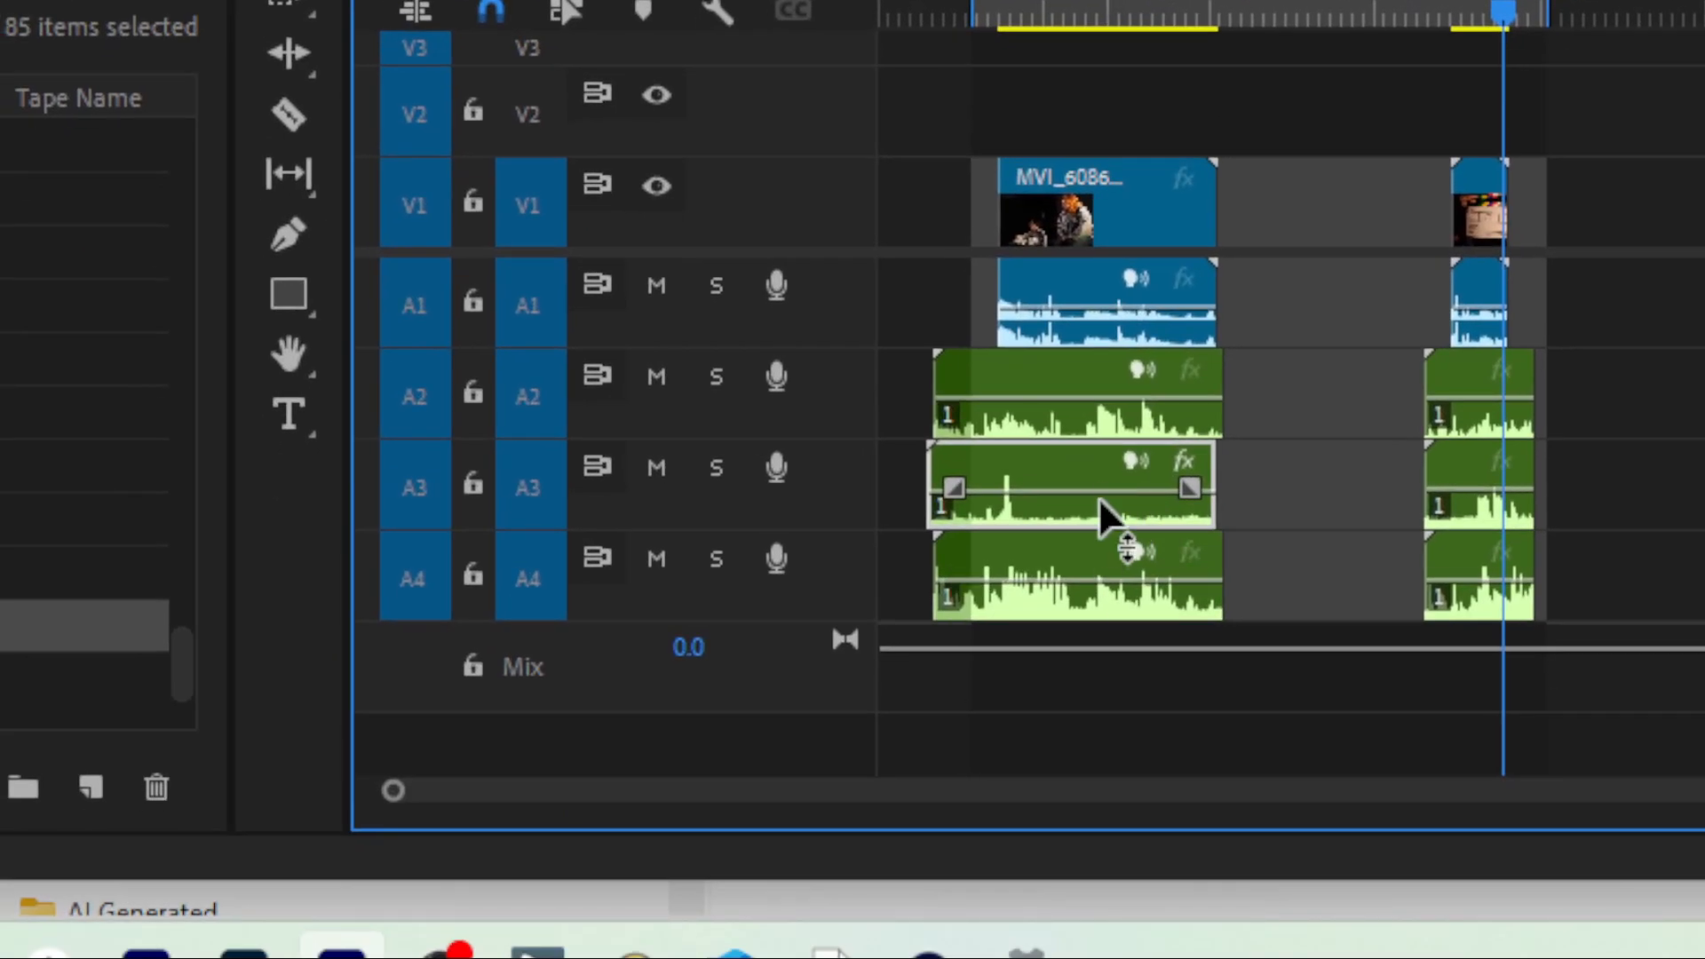
key(alt)
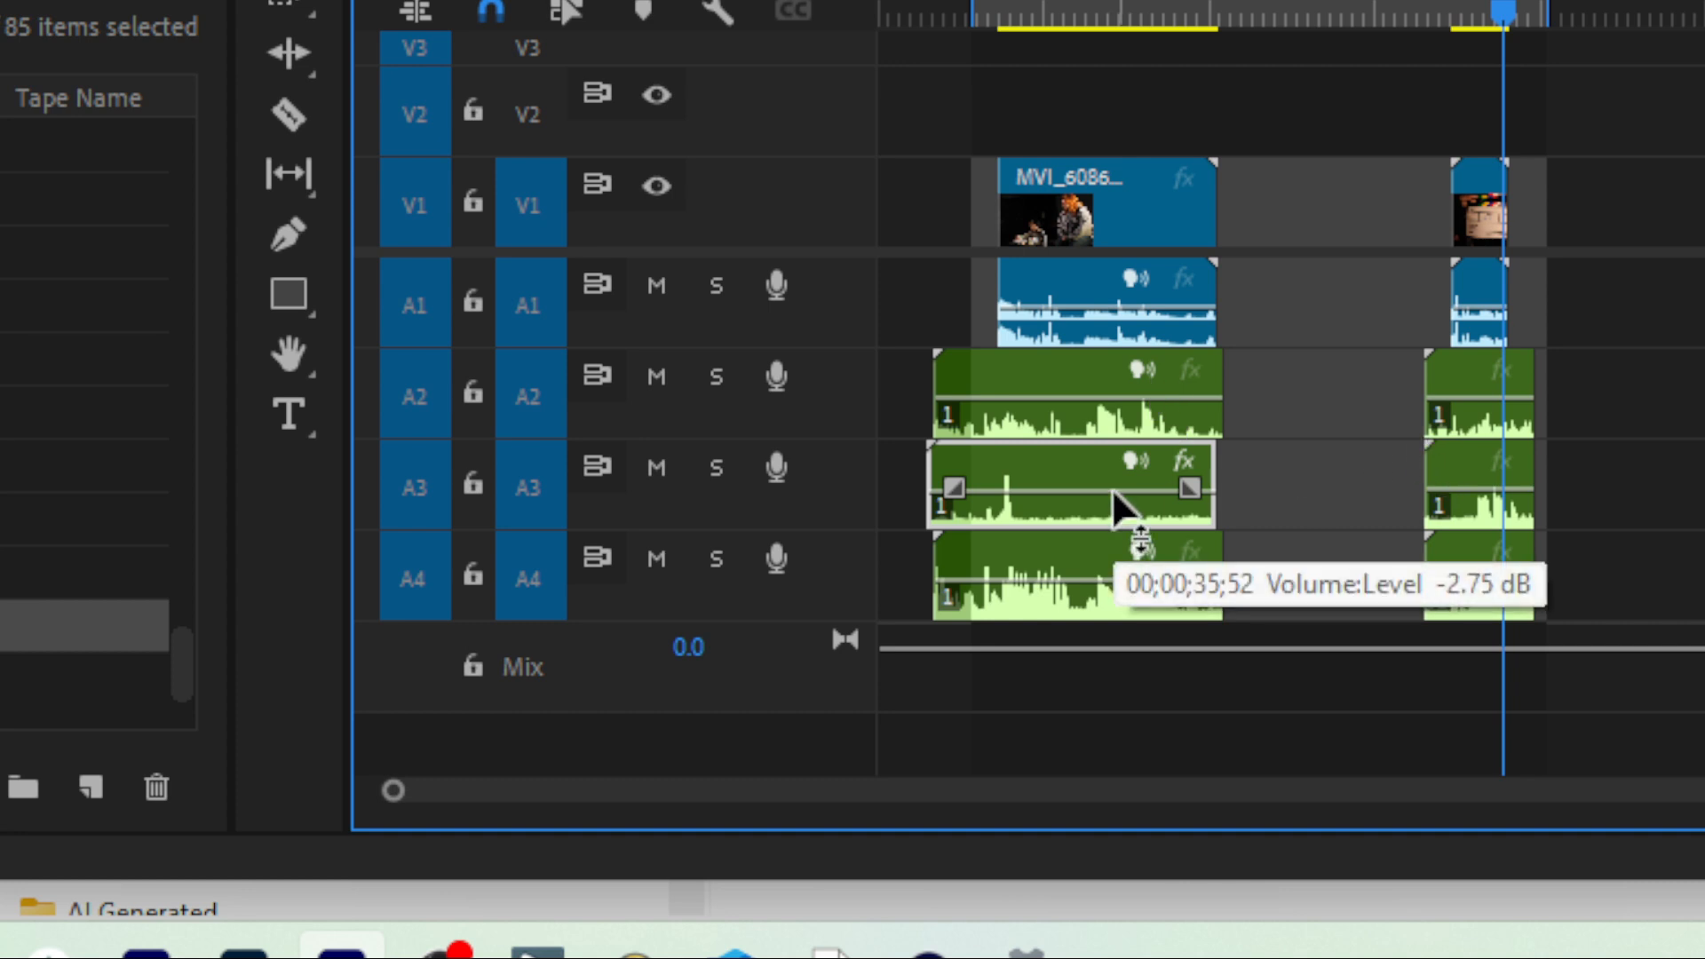
key(alt+period)
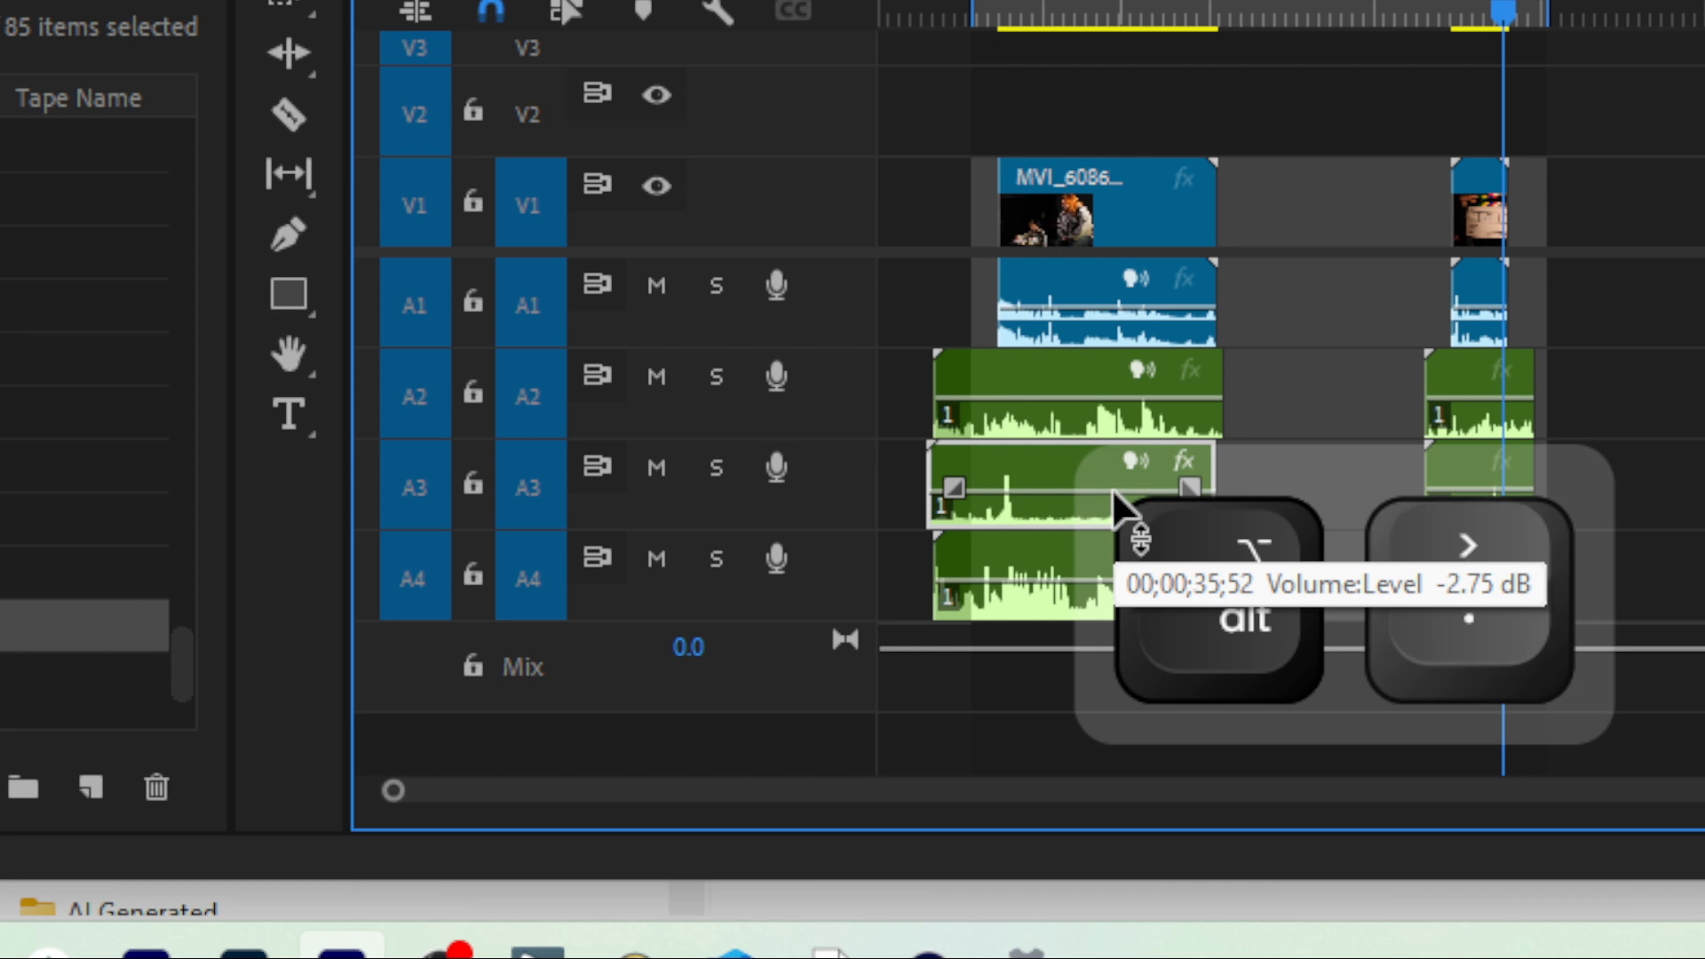
key(alt+period)
key(alt+period)
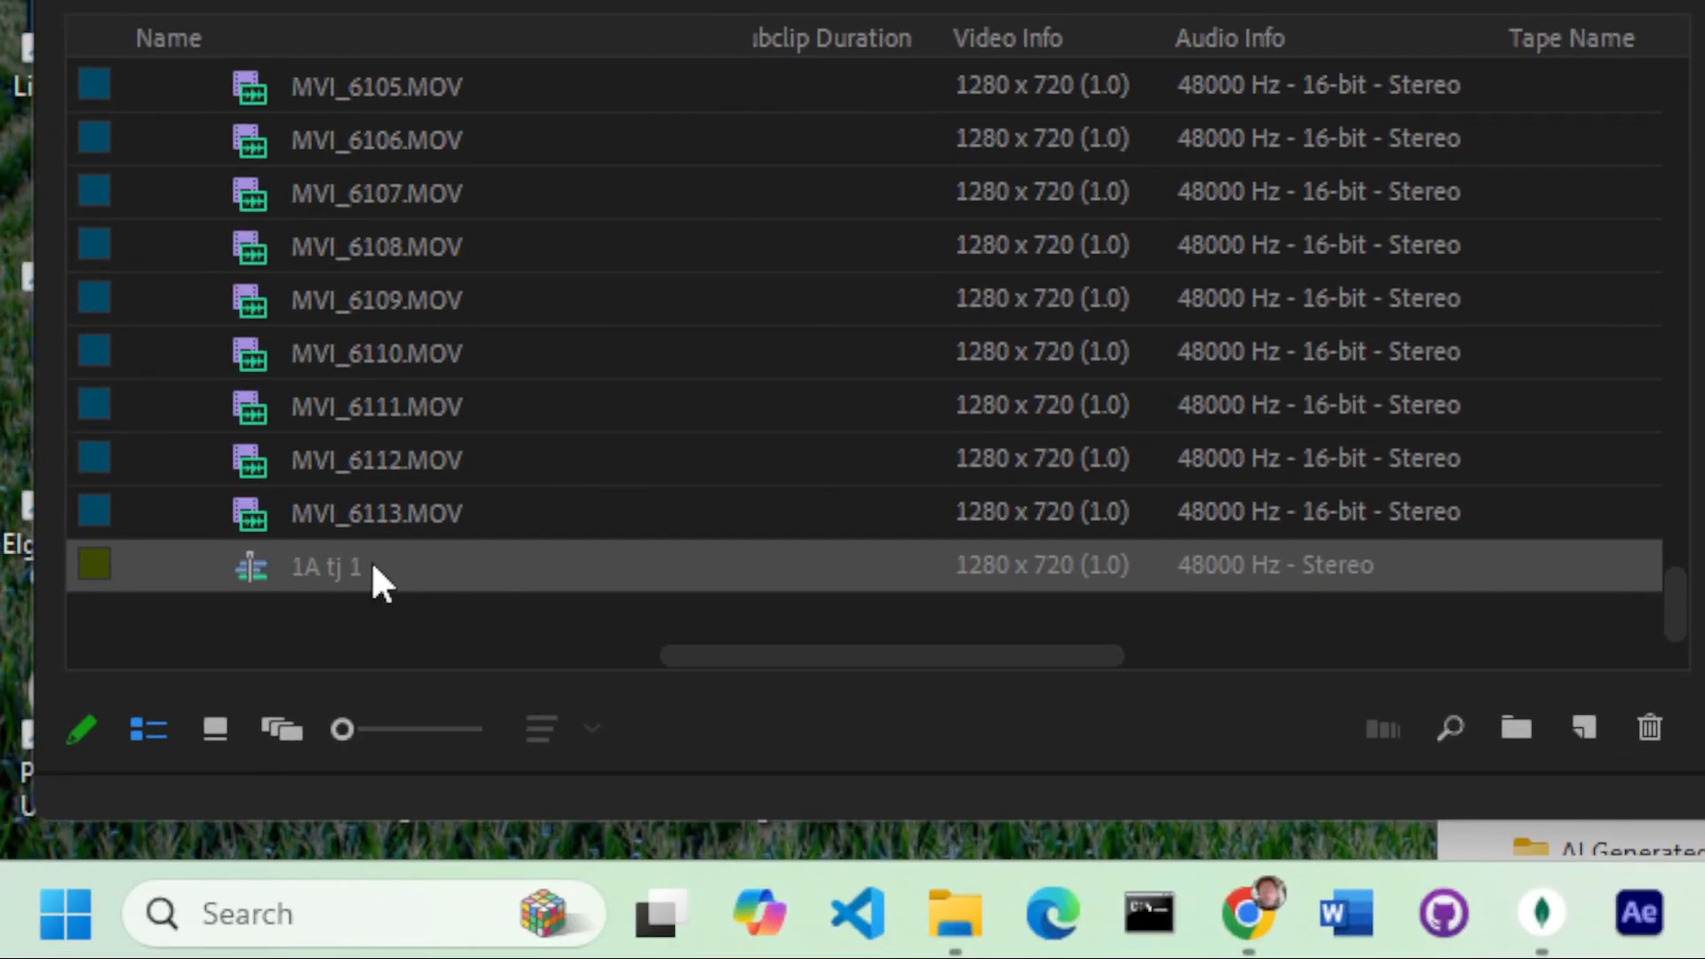
Step: Rename the 1A tj 1 sequence in the project as All Footage
click(343, 575)
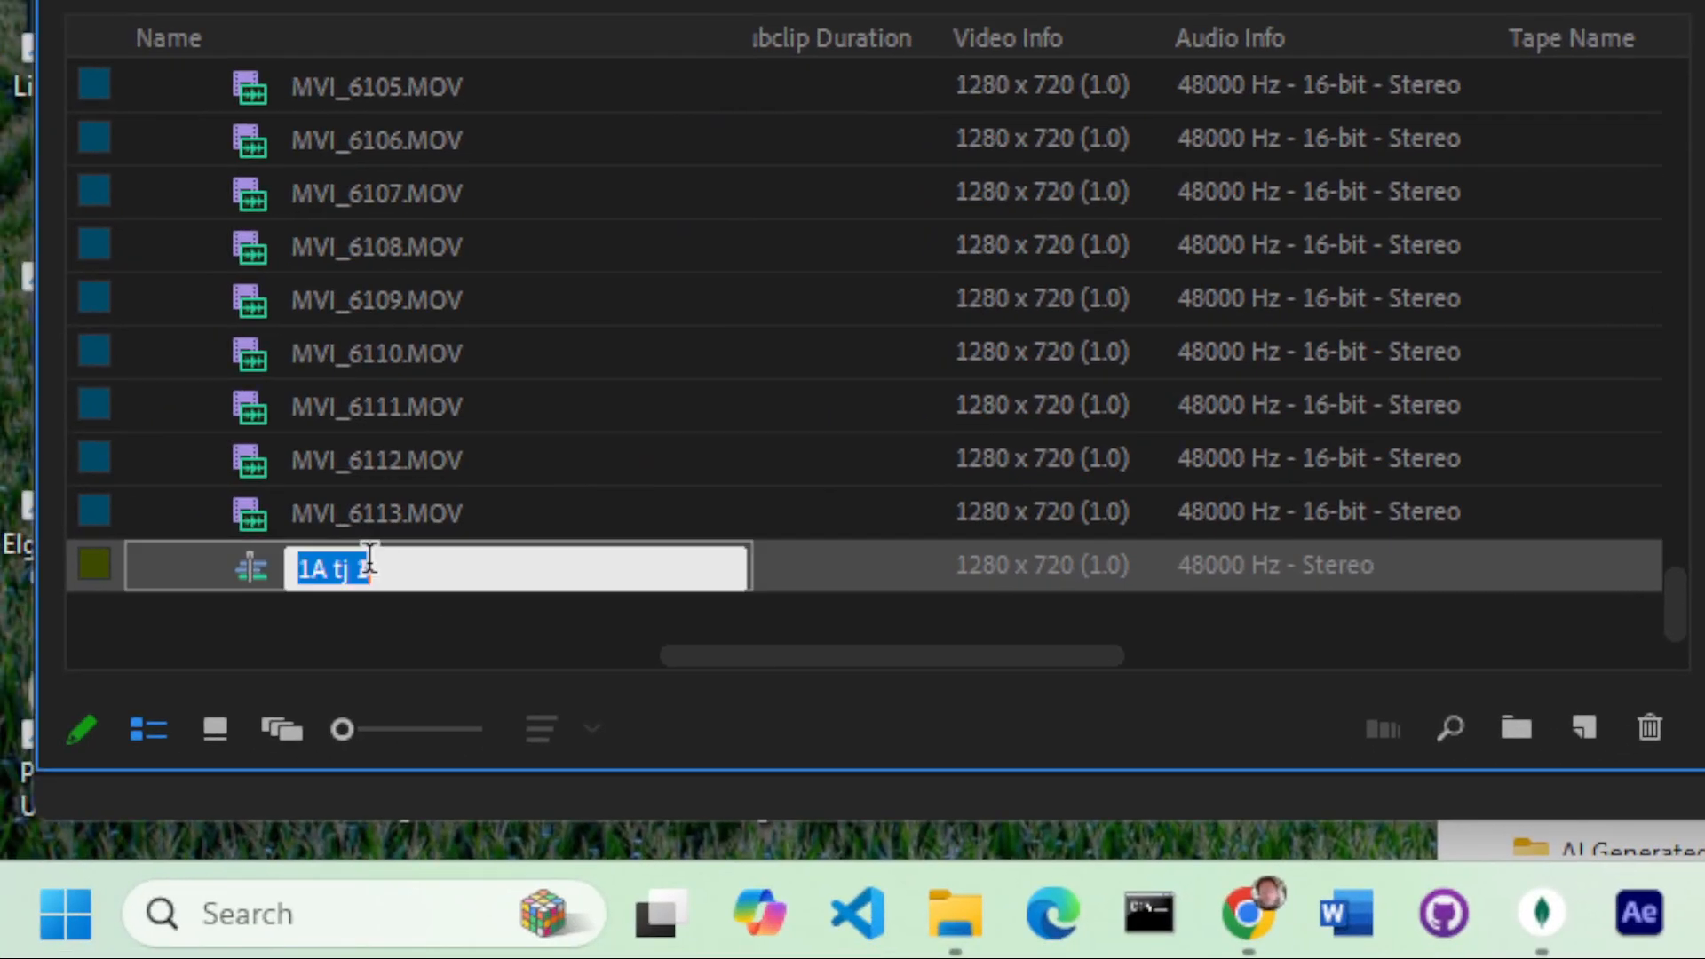
drag(389, 569, 277, 556)
text(A)
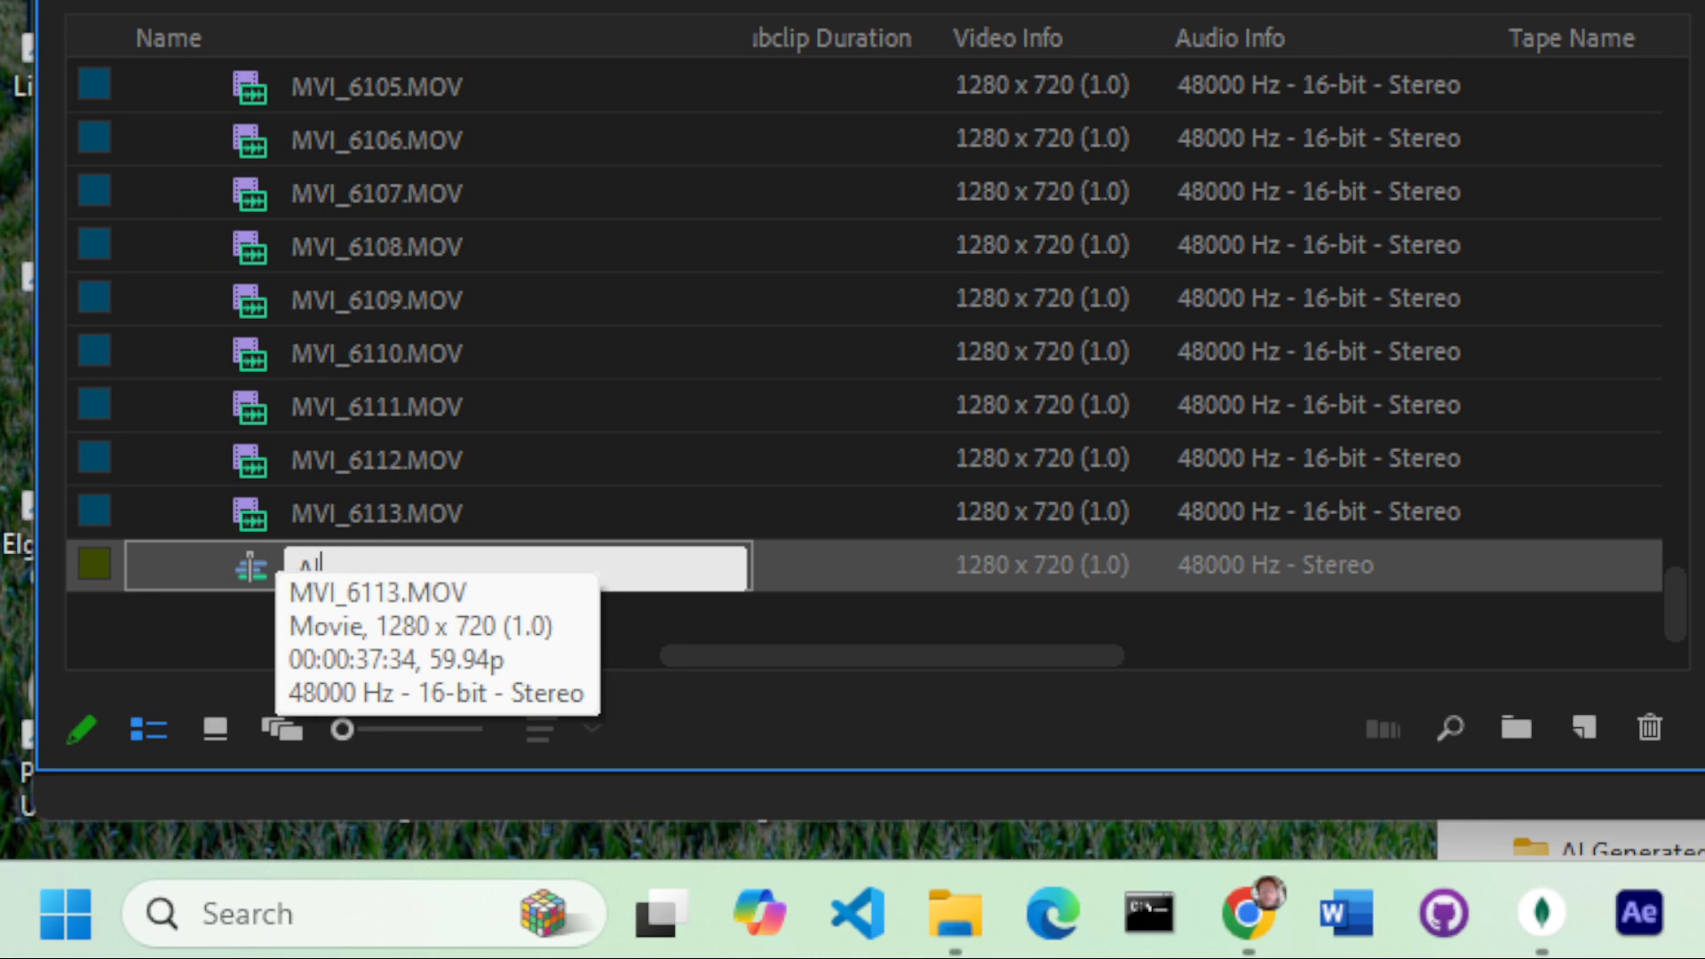
text(ll Footage)
click(760, 585)
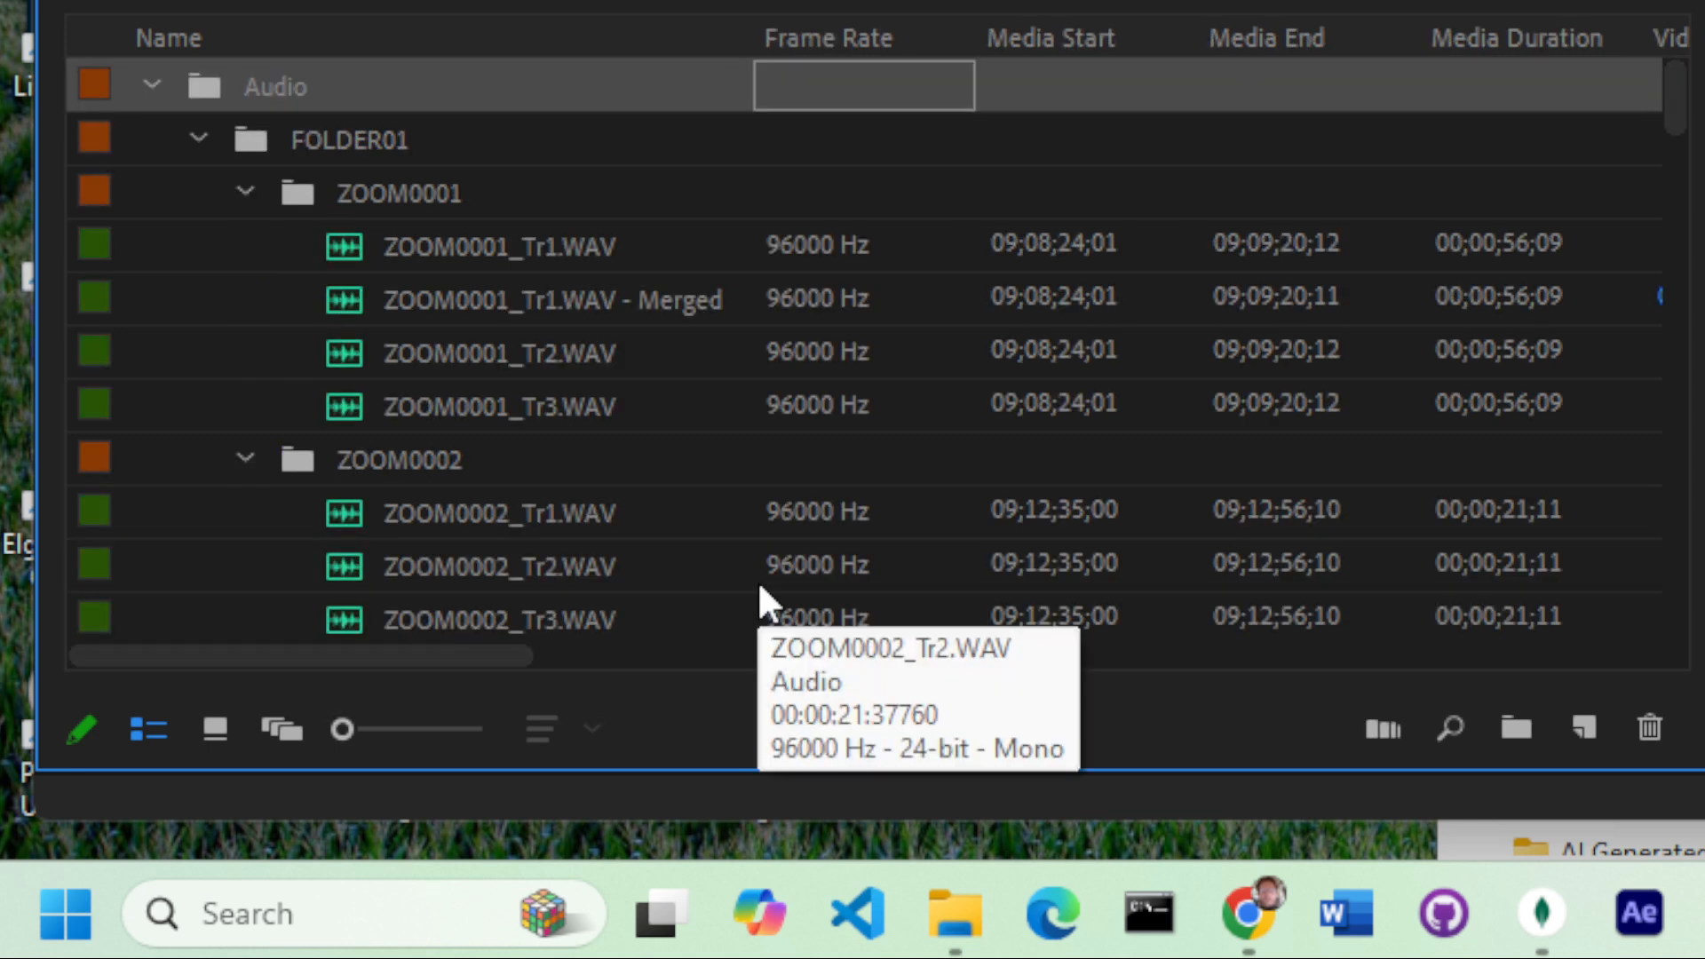
Step: Look through the project's Audio, bus stop and Eviction bins, collapsing the Eviction bin
scroll(449, 233, down, 5)
scroll(453, 234, down, 12)
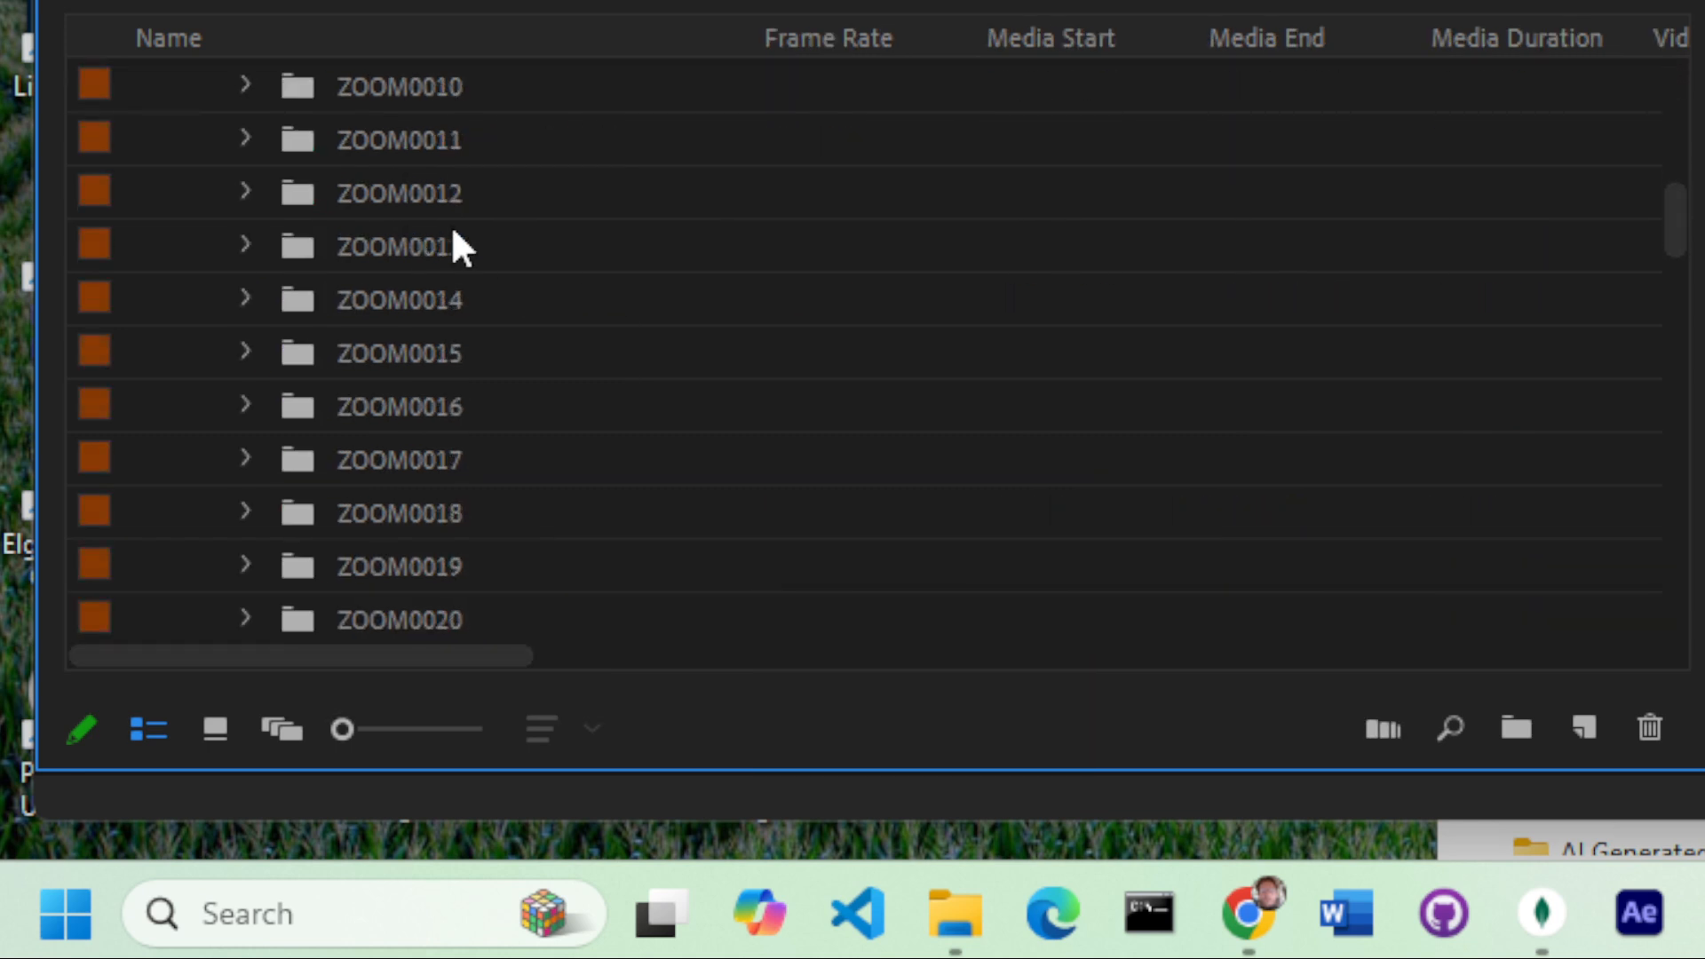
scroll(453, 232, down, 2)
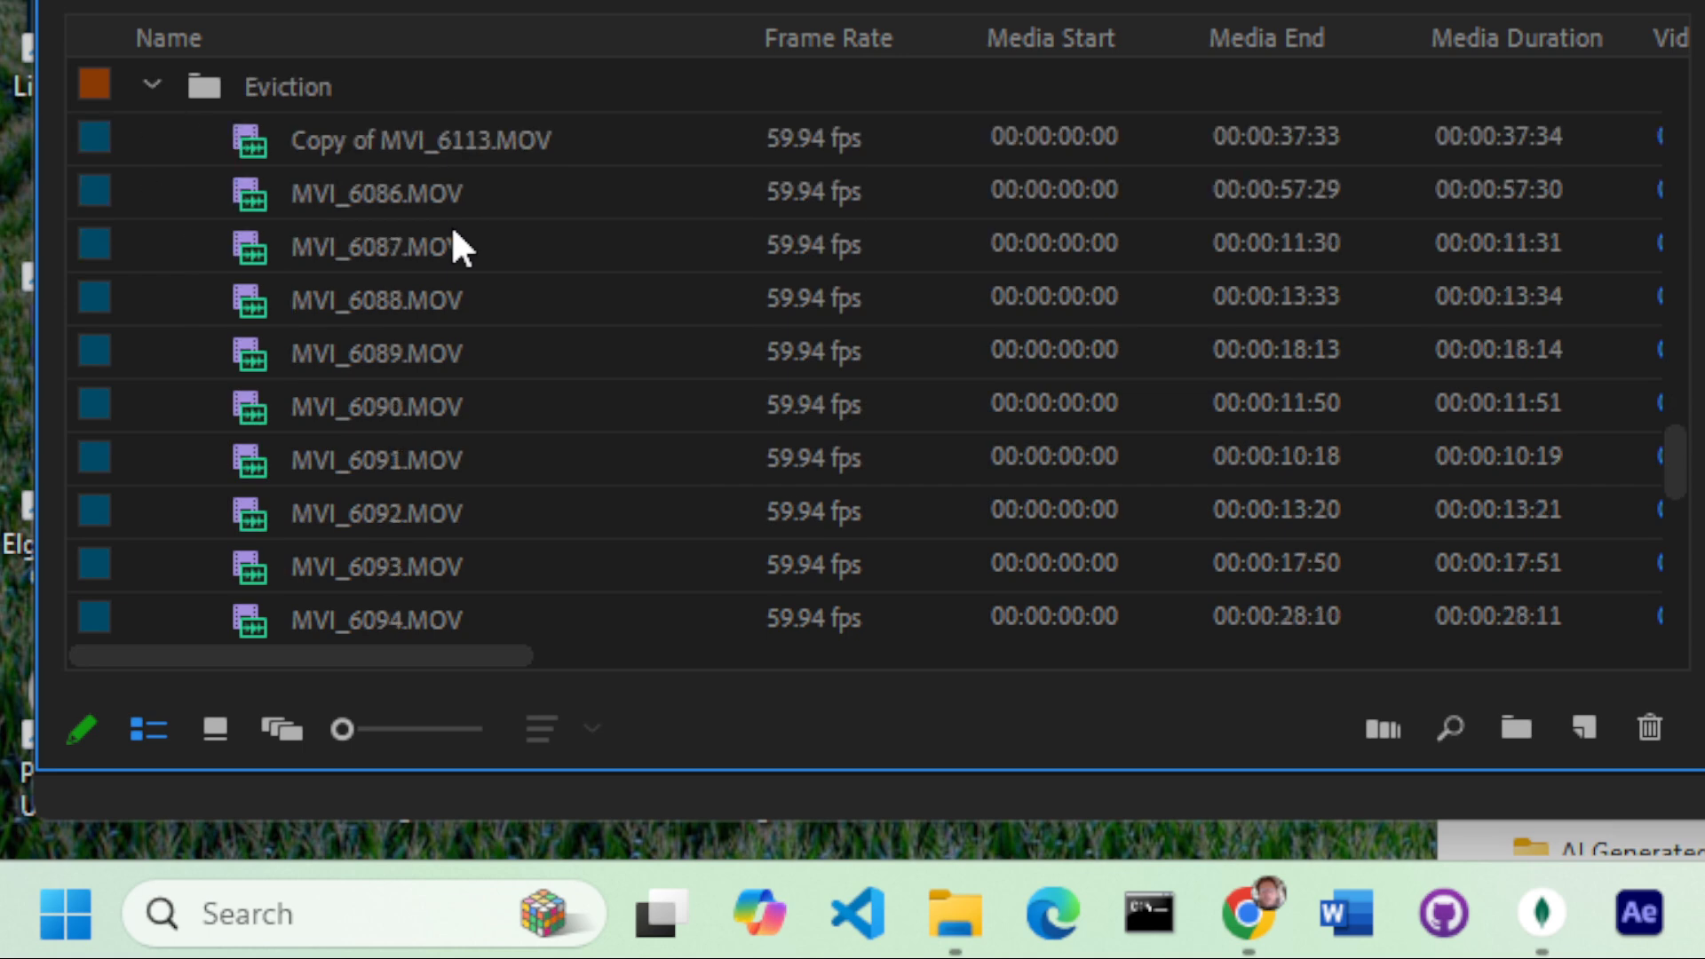
scroll(453, 233, up, 2)
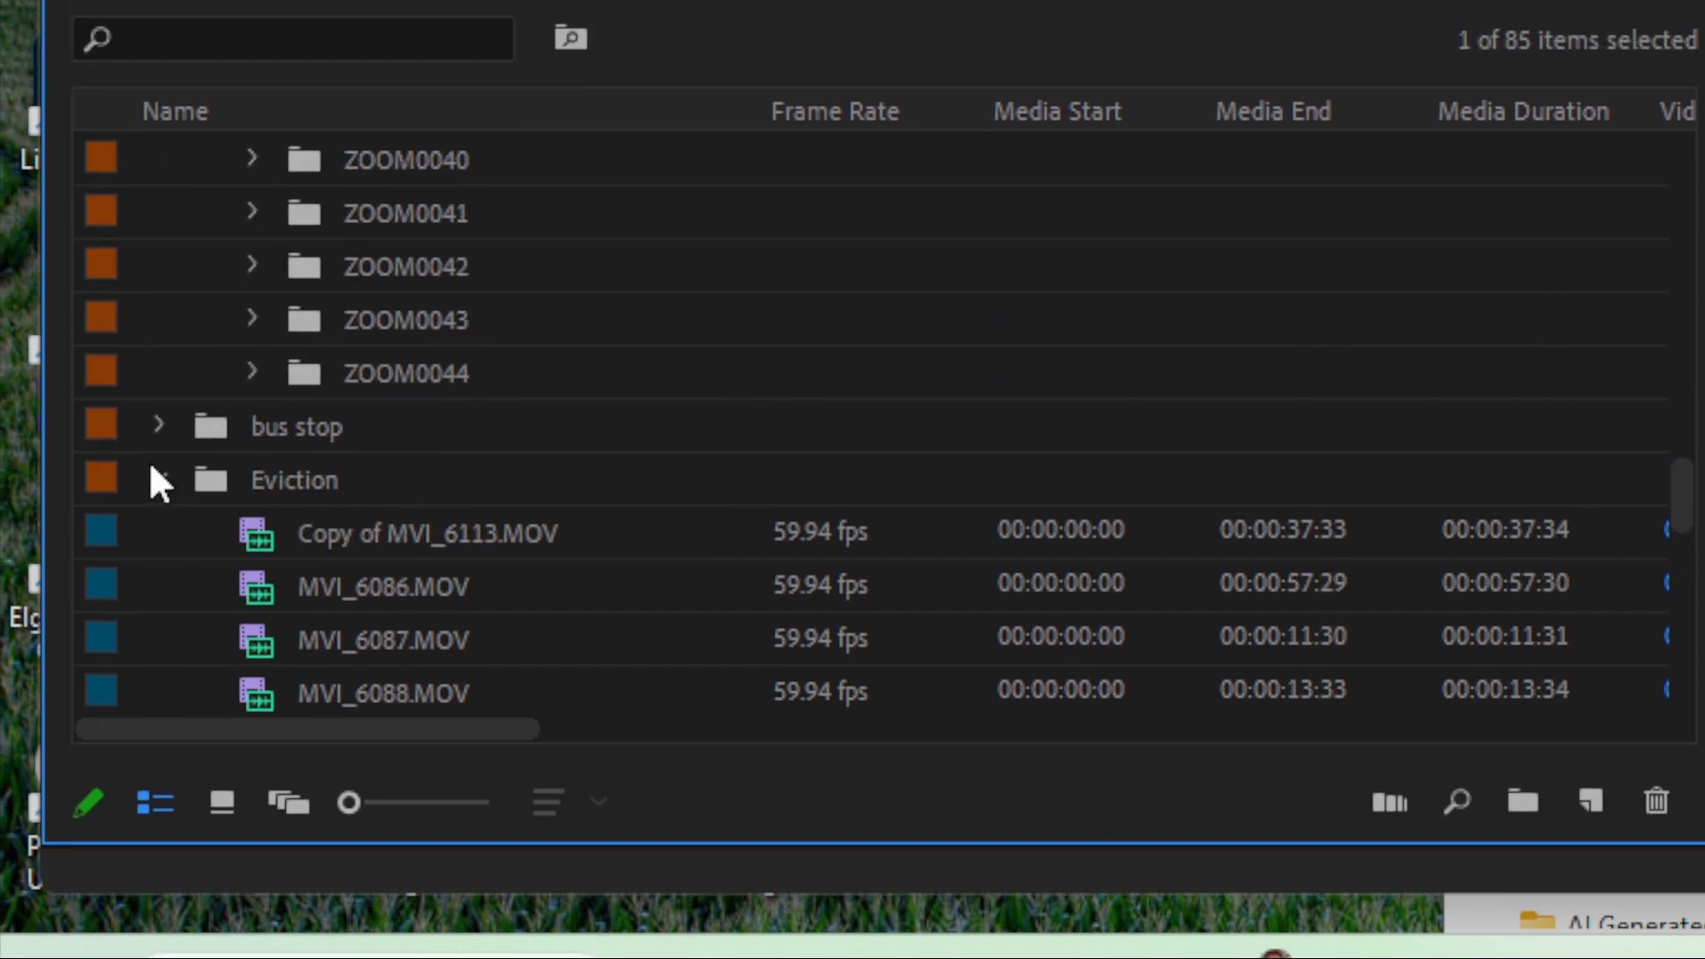
click(152, 405)
scroll(325, 440, up, 12)
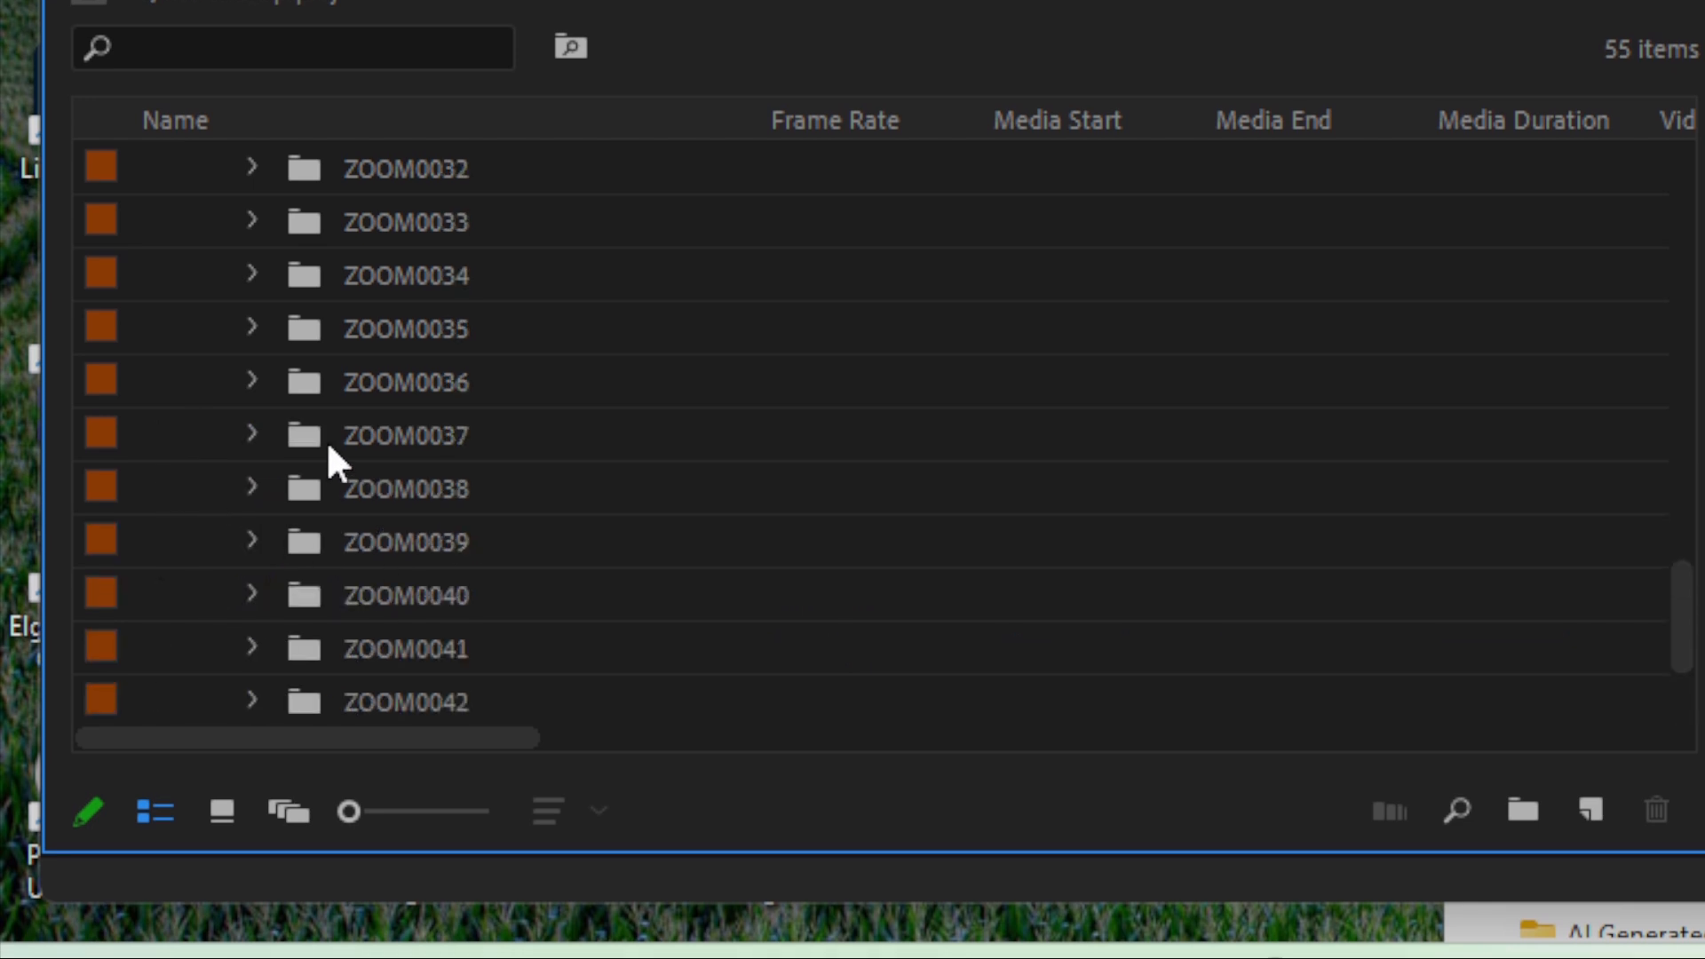
scroll(324, 431, up, 3)
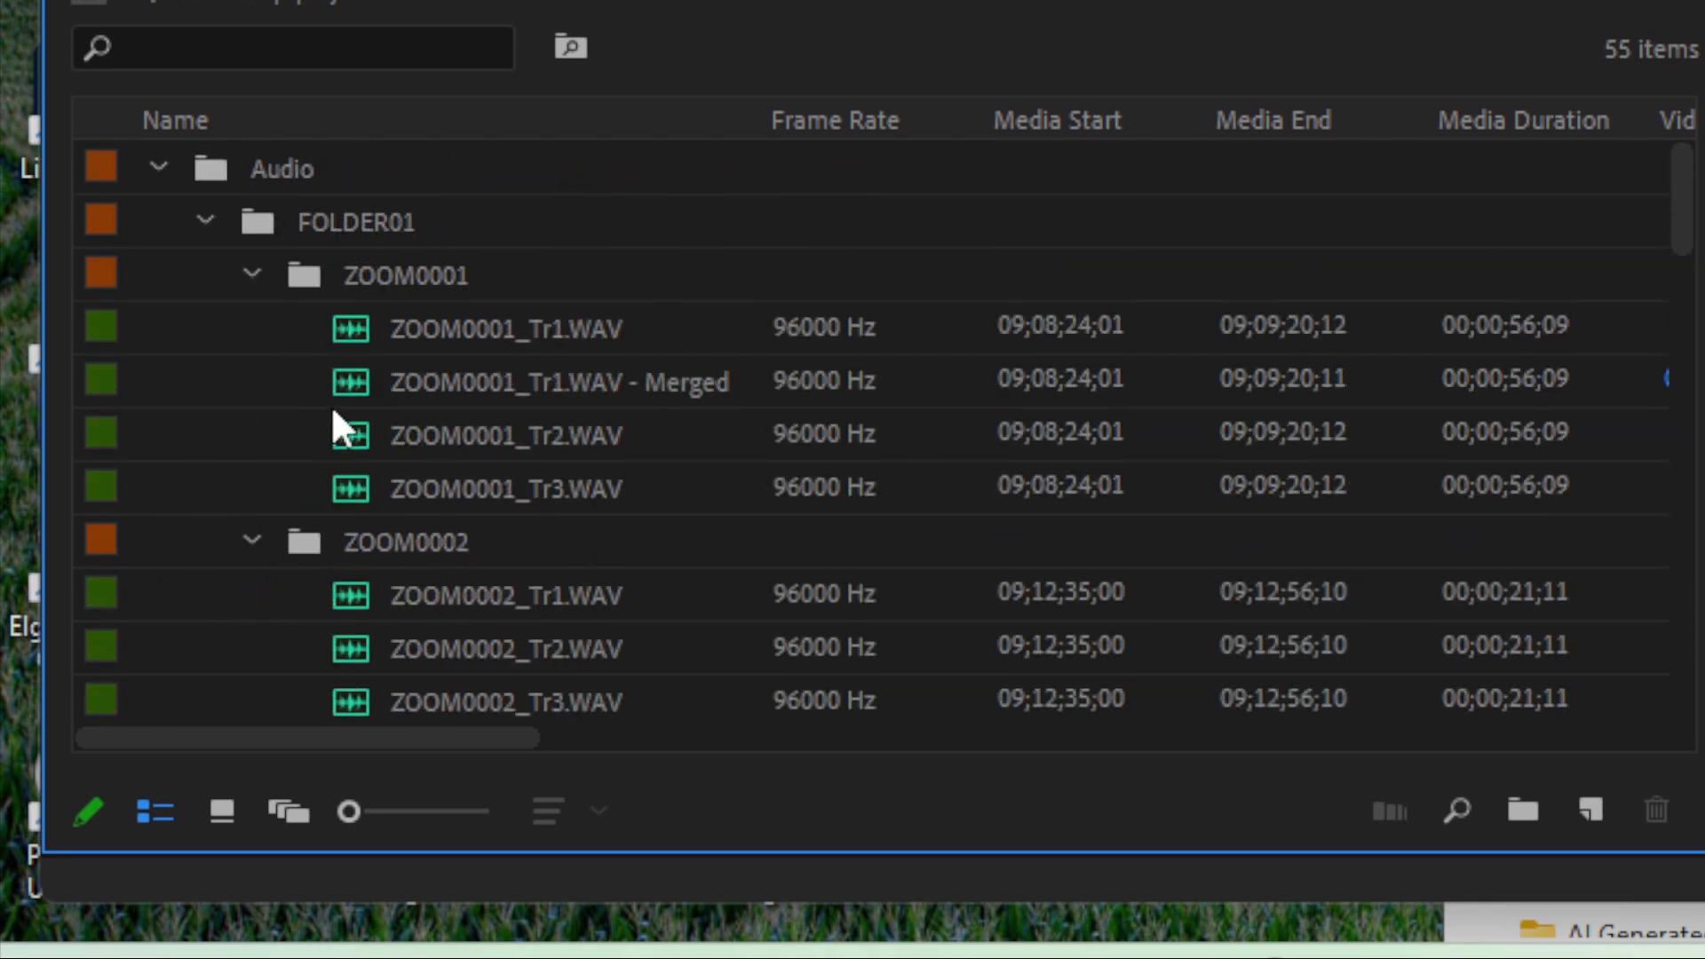
scroll(319, 398, down, 1)
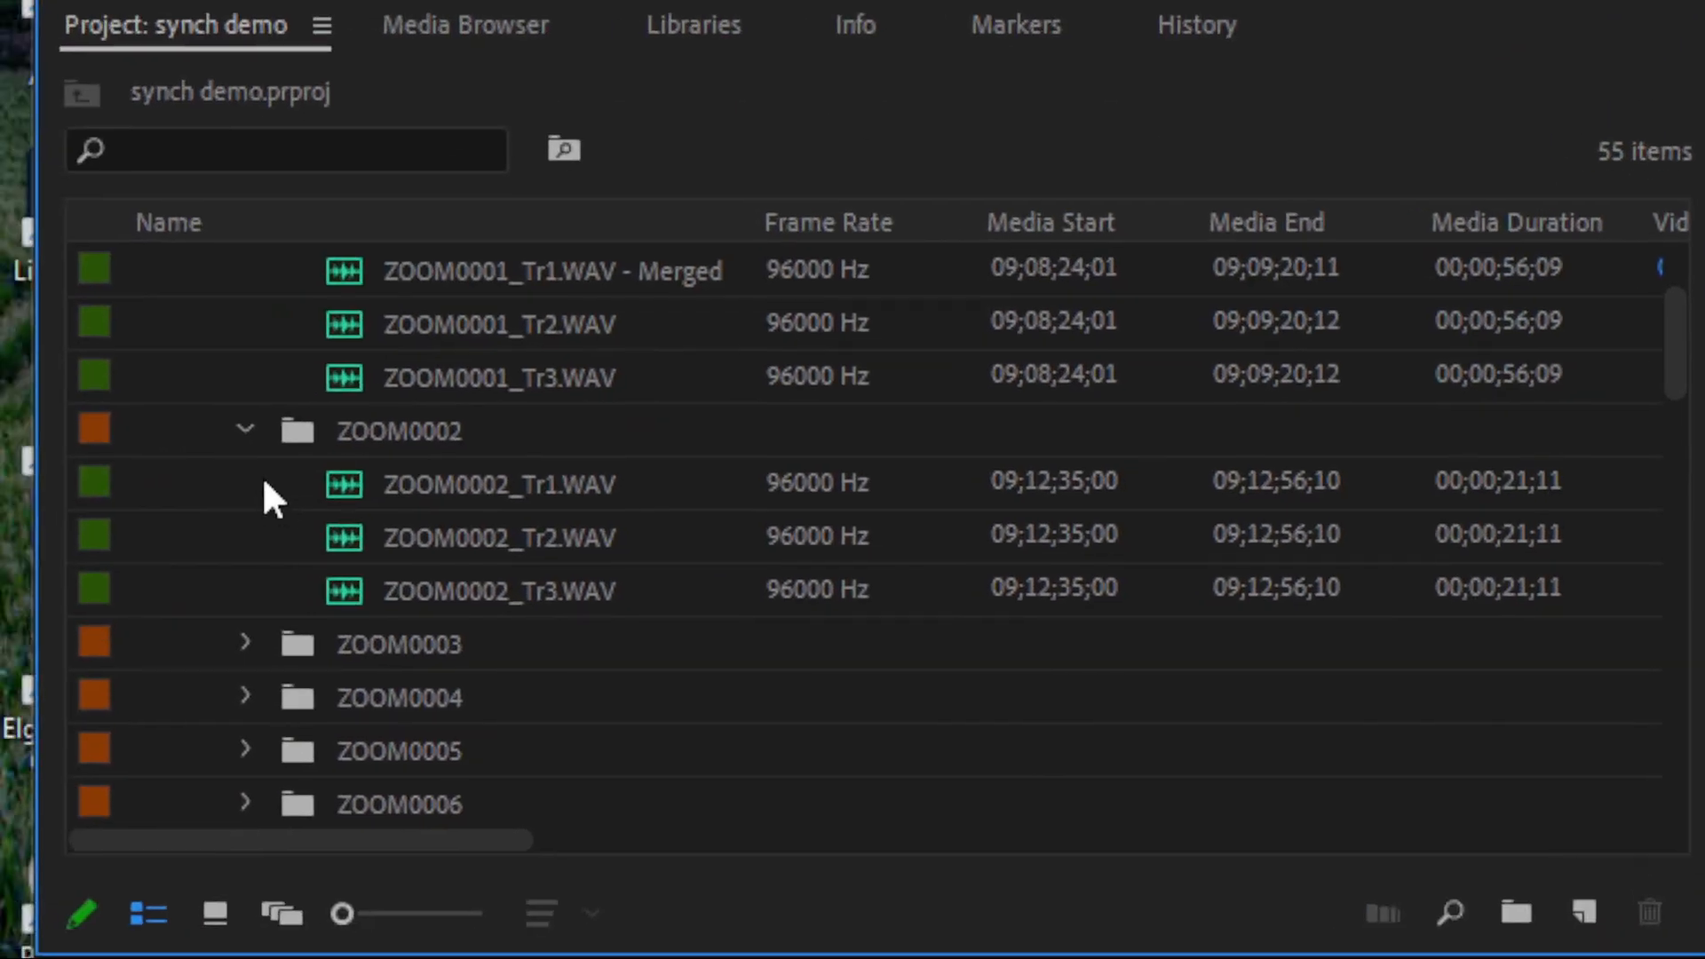
scroll(265, 370, up, 1)
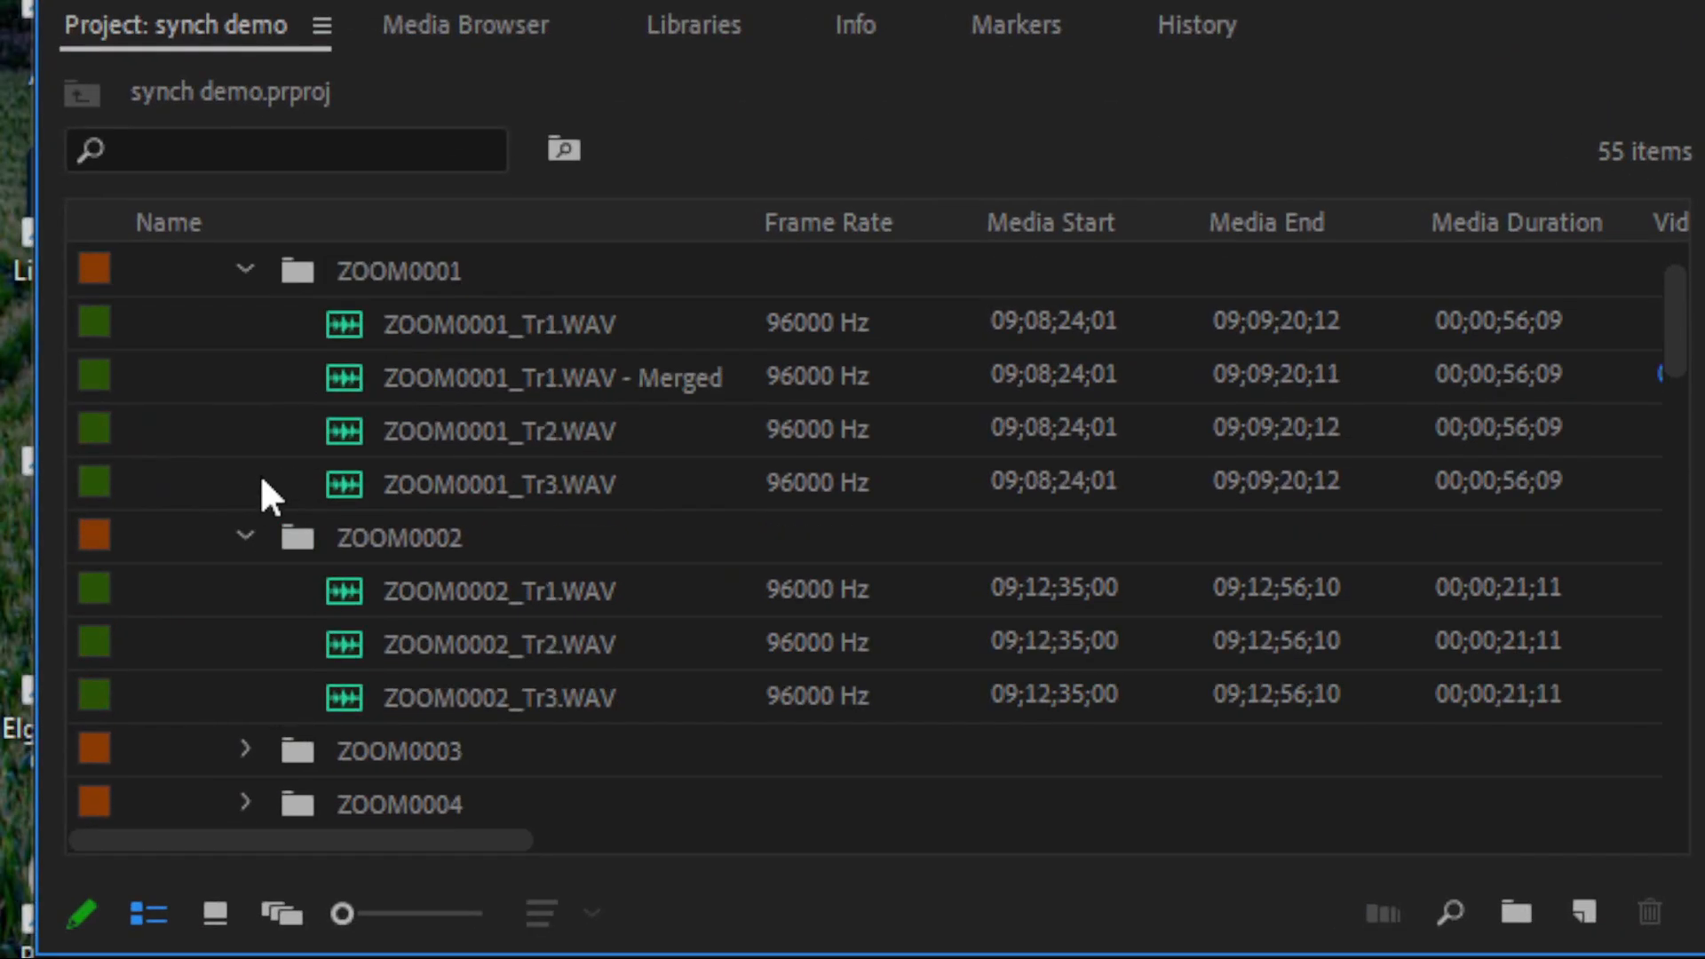
scroll(261, 484, down, 12)
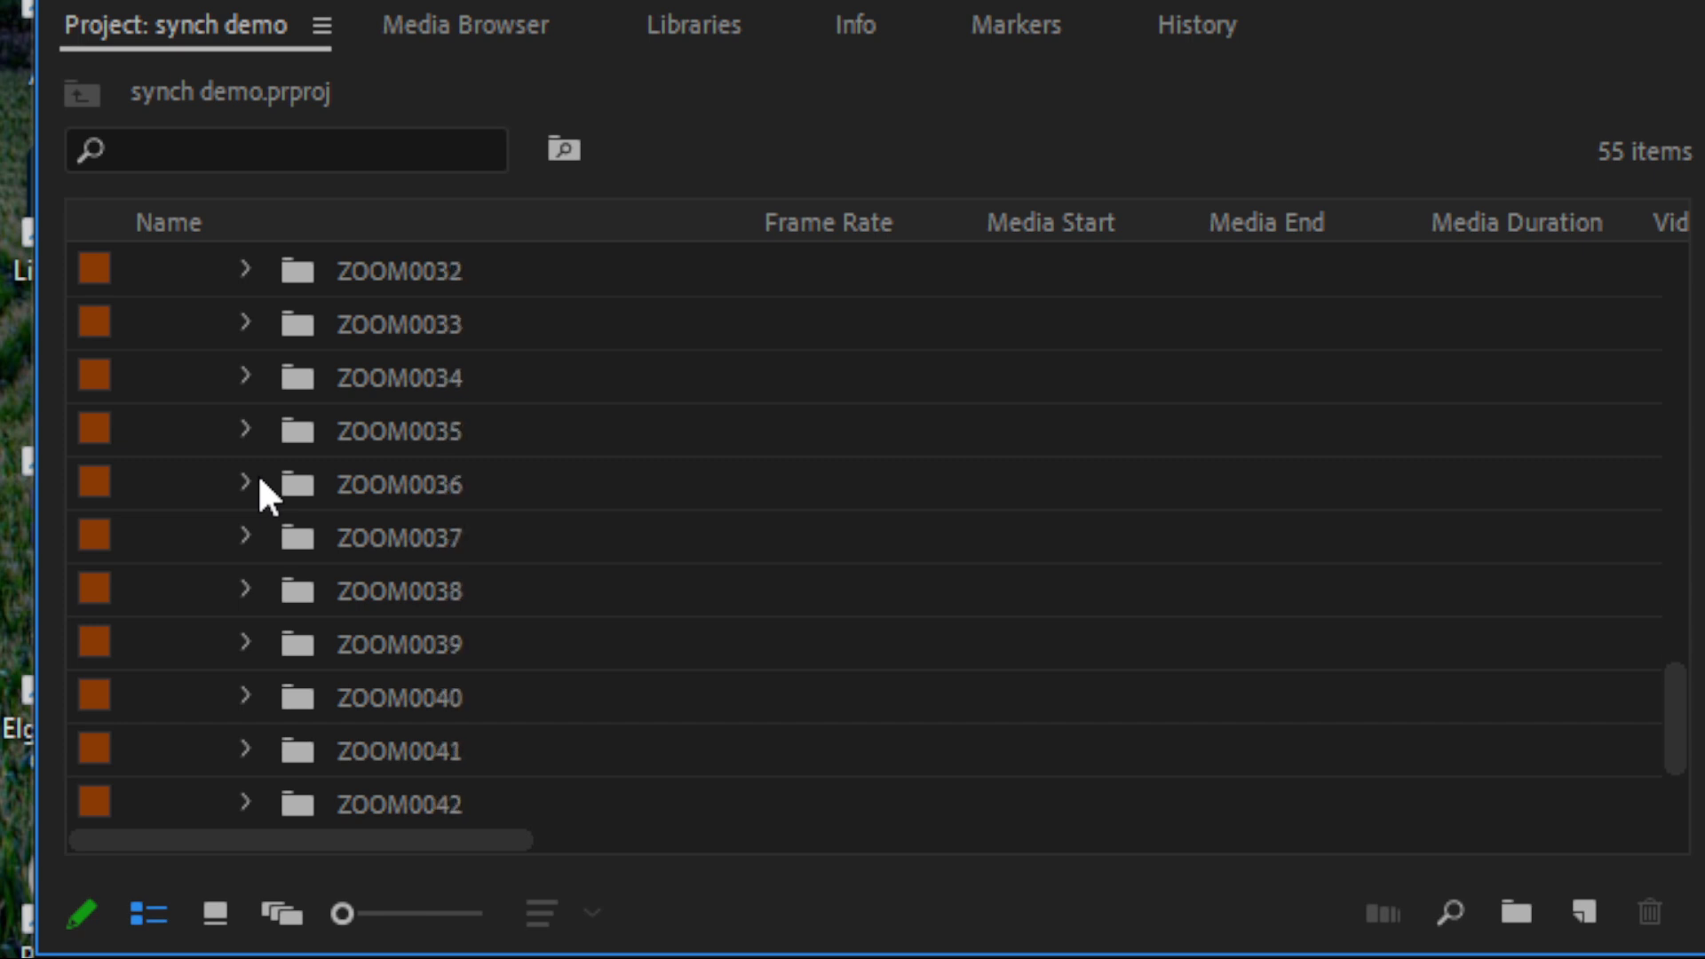
scroll(263, 494, down, 2)
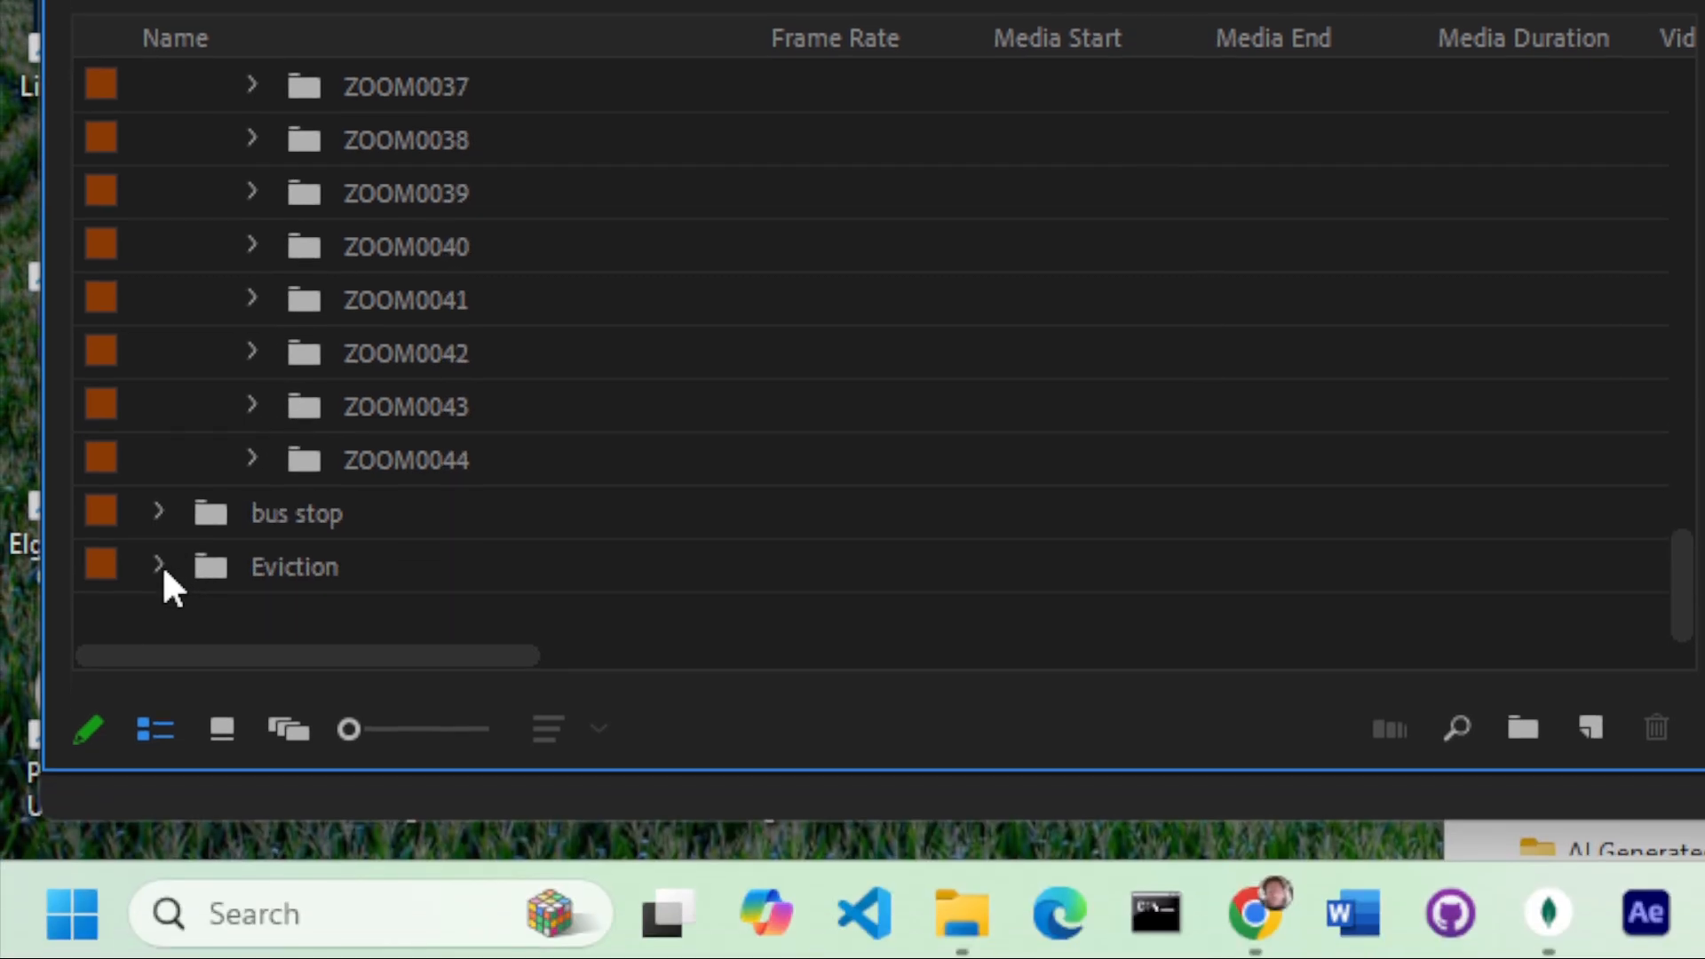
Step: Expand the Eviction bin and select the All Footage sequence inside it
click(155, 751)
scroll(296, 781, down, 2)
scroll(316, 486, down, 10)
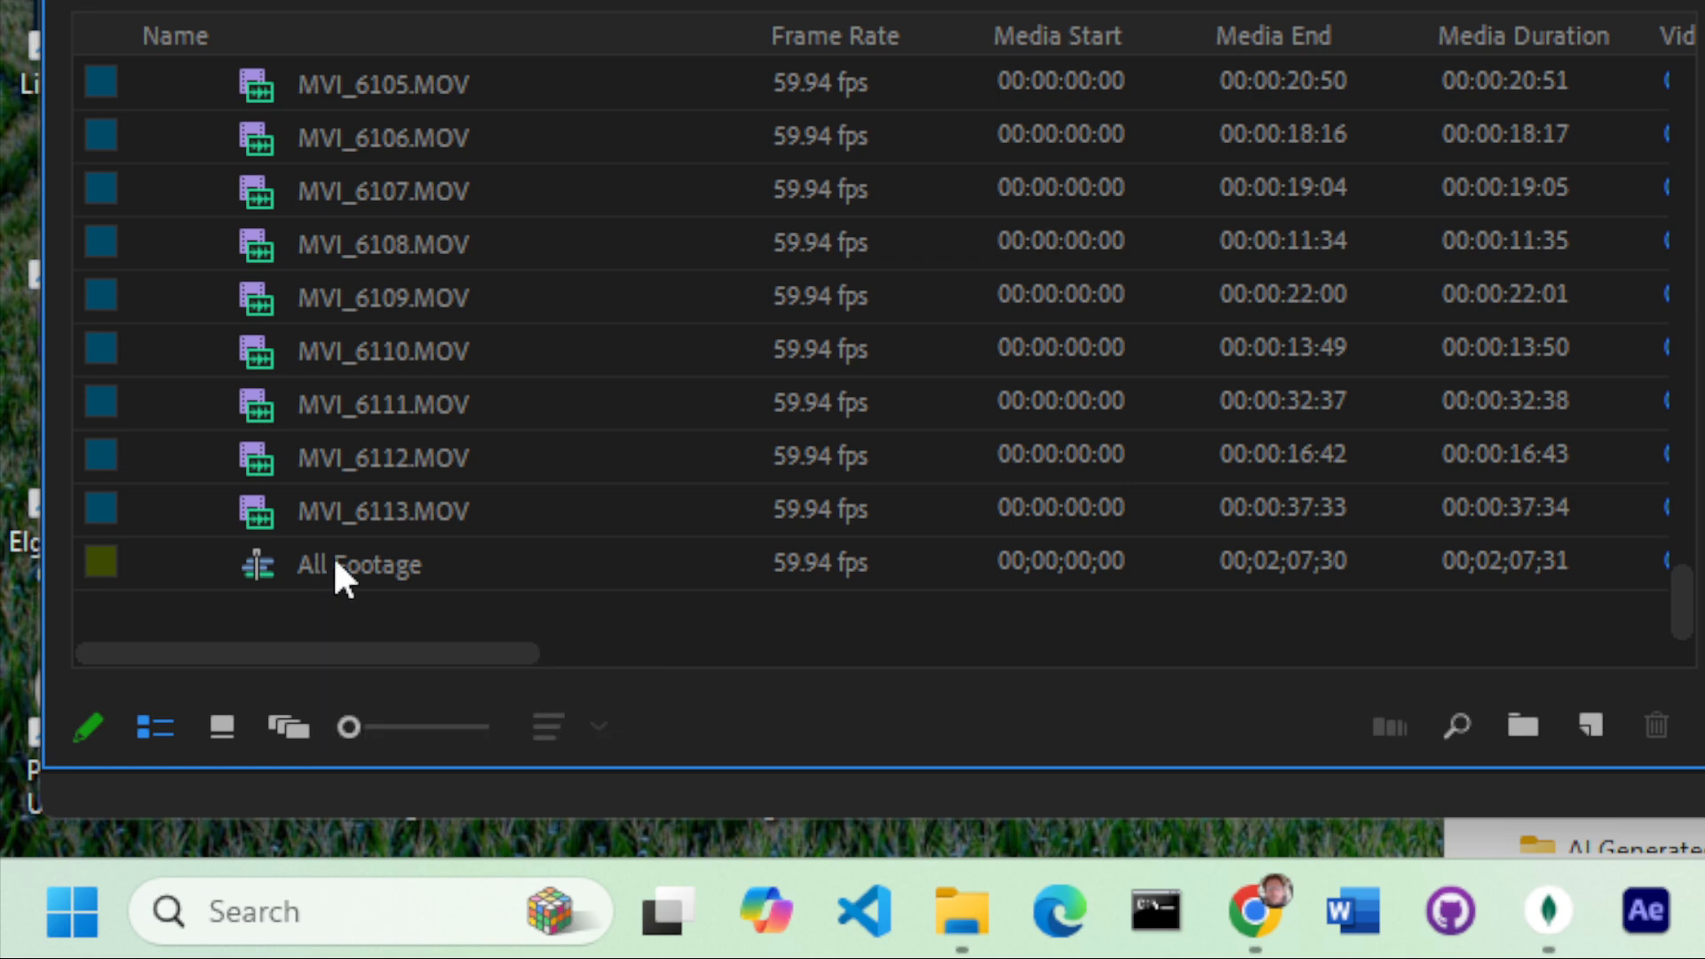
click(303, 561)
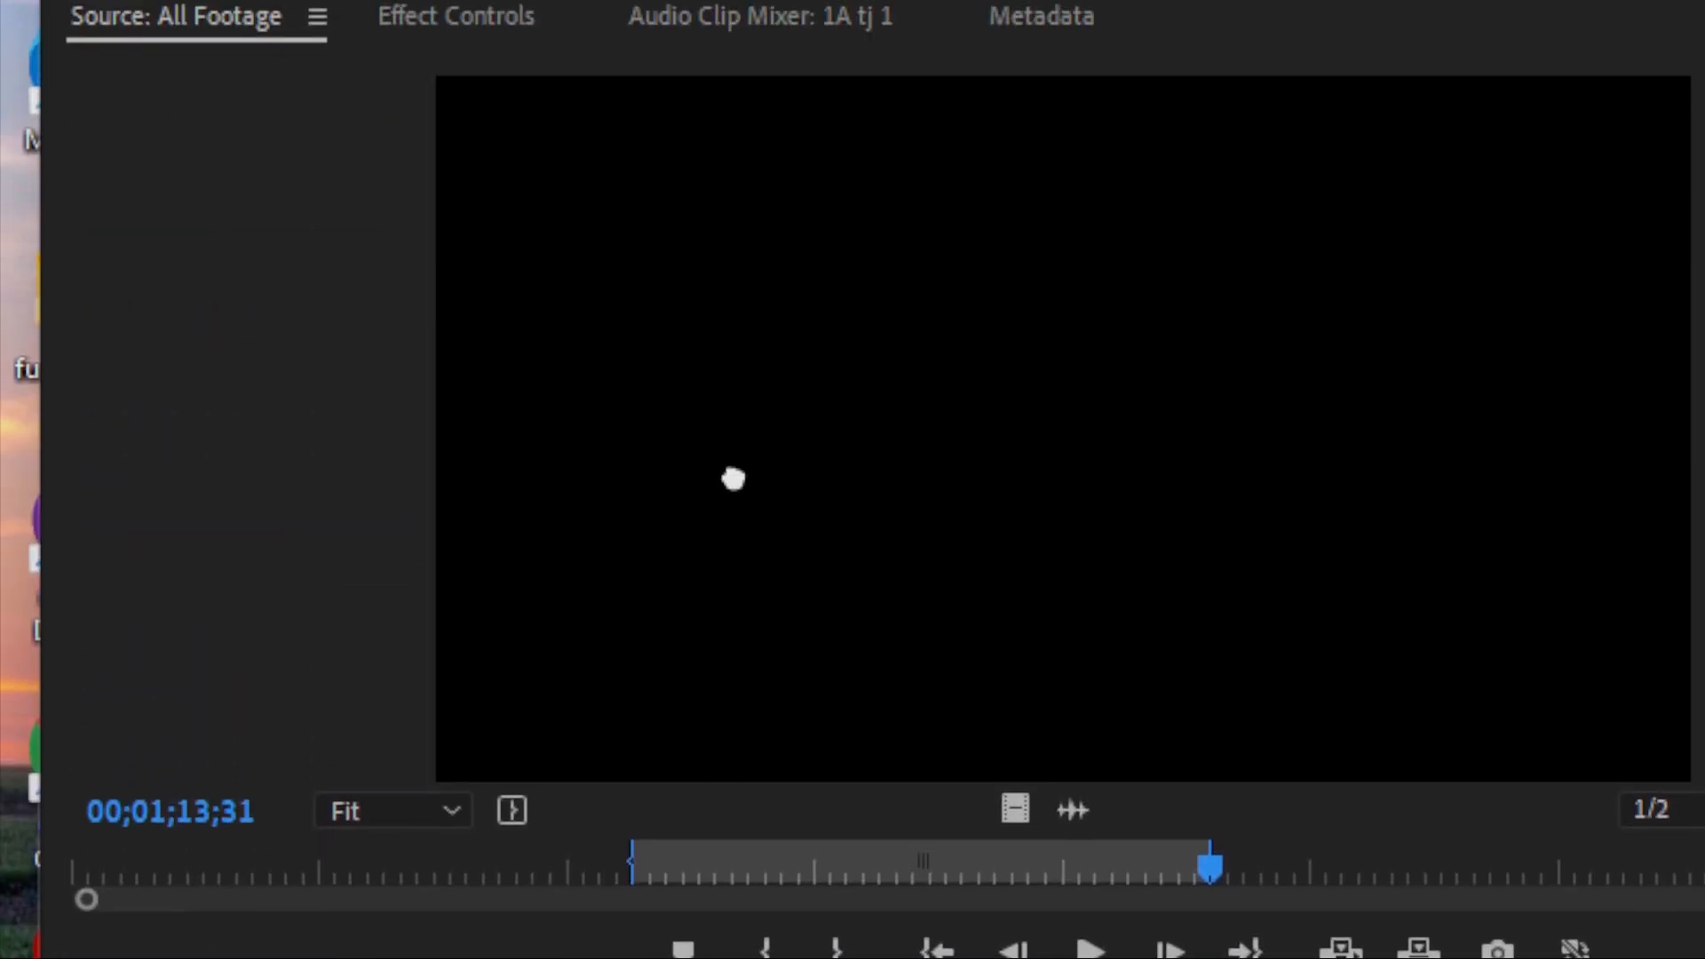
click(733, 479)
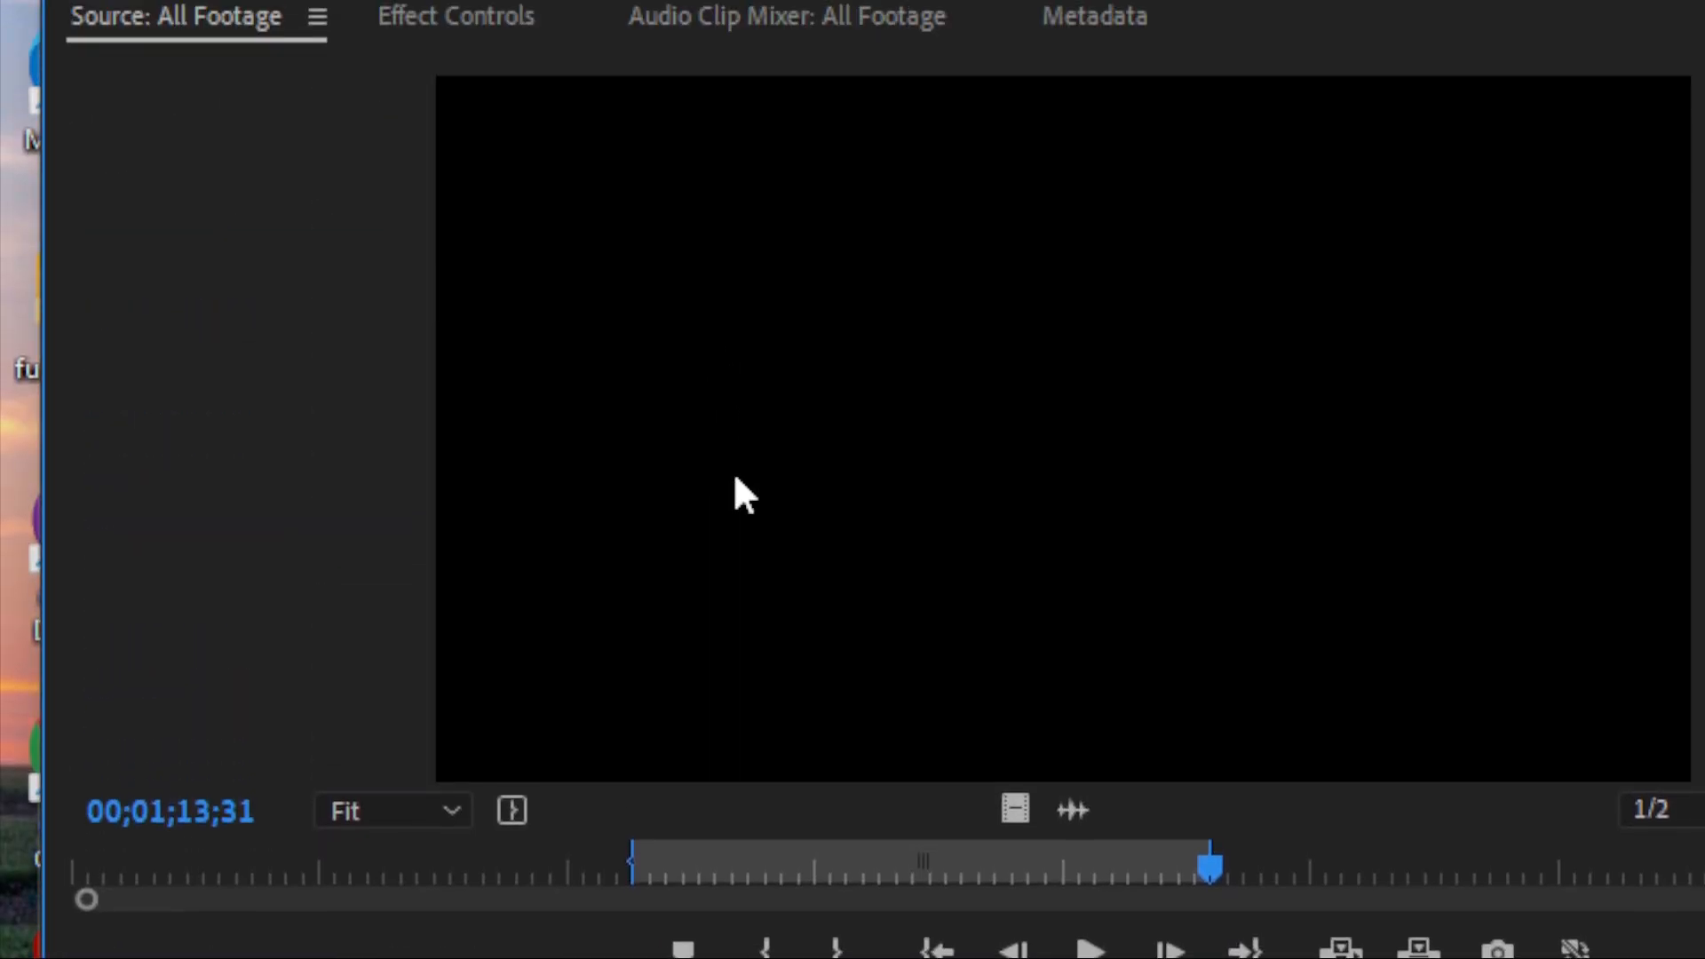
Step: Mark the scene 1B take 1 range from 00;01;50;57 to 00;02;01;46 in the All Footage source and make a subsequence from it
drag(755, 853, 391, 917)
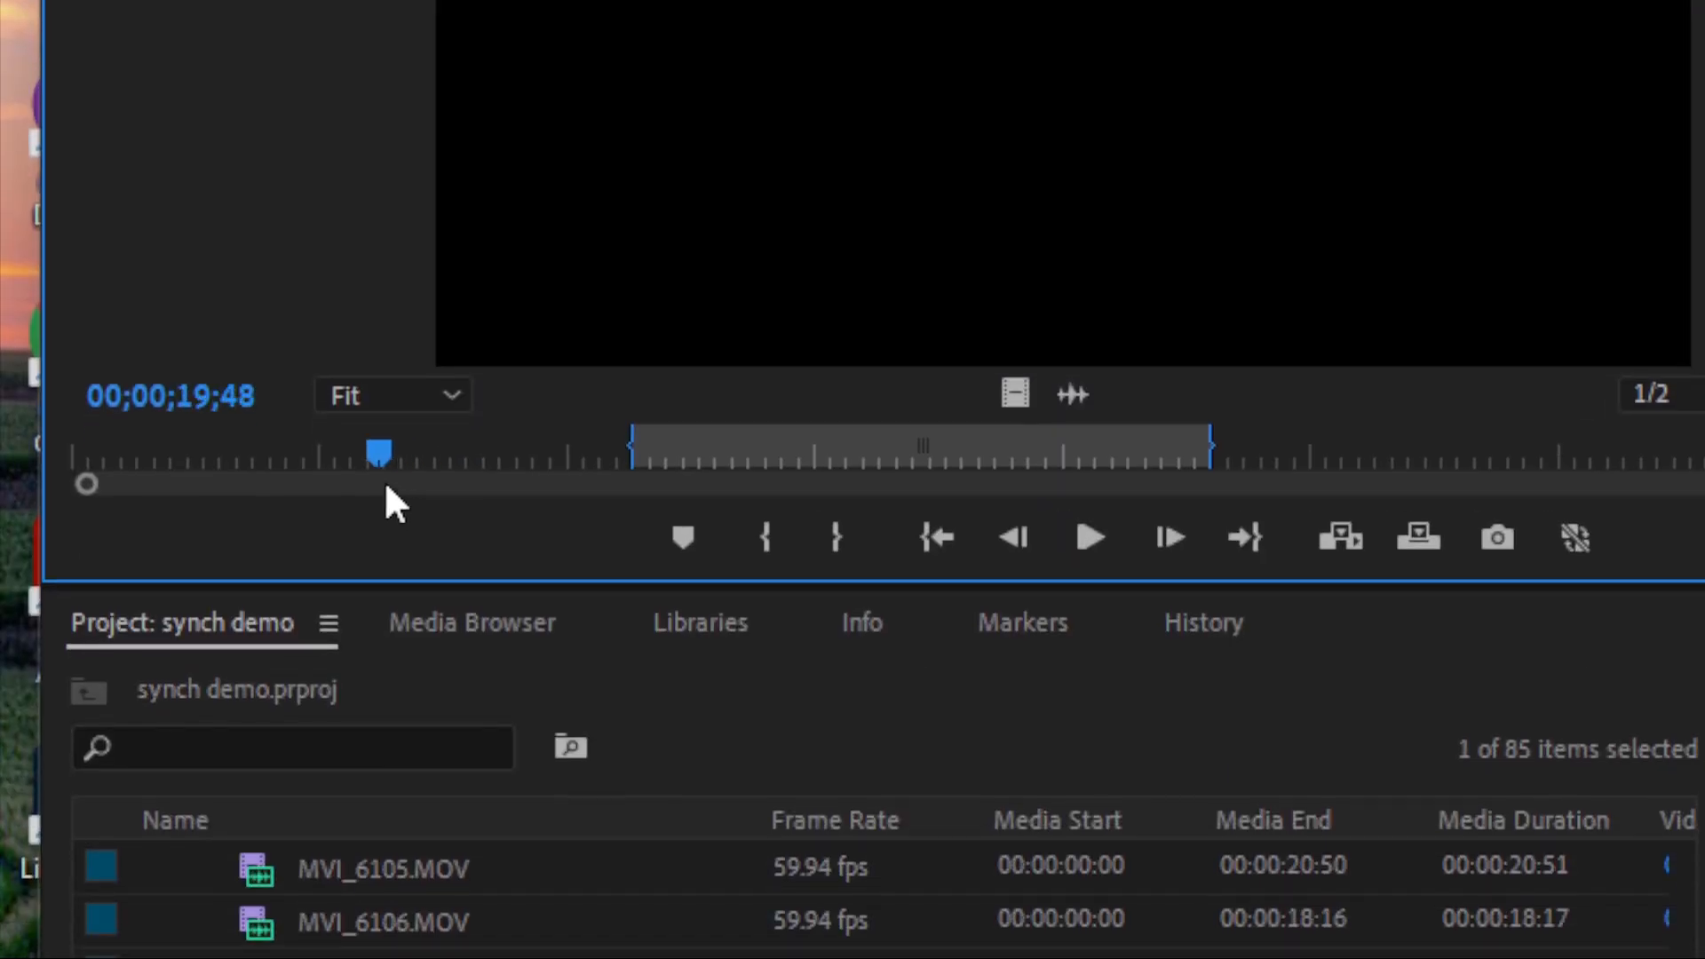
drag(385, 484, 1704, 471)
key(i)
key(i)
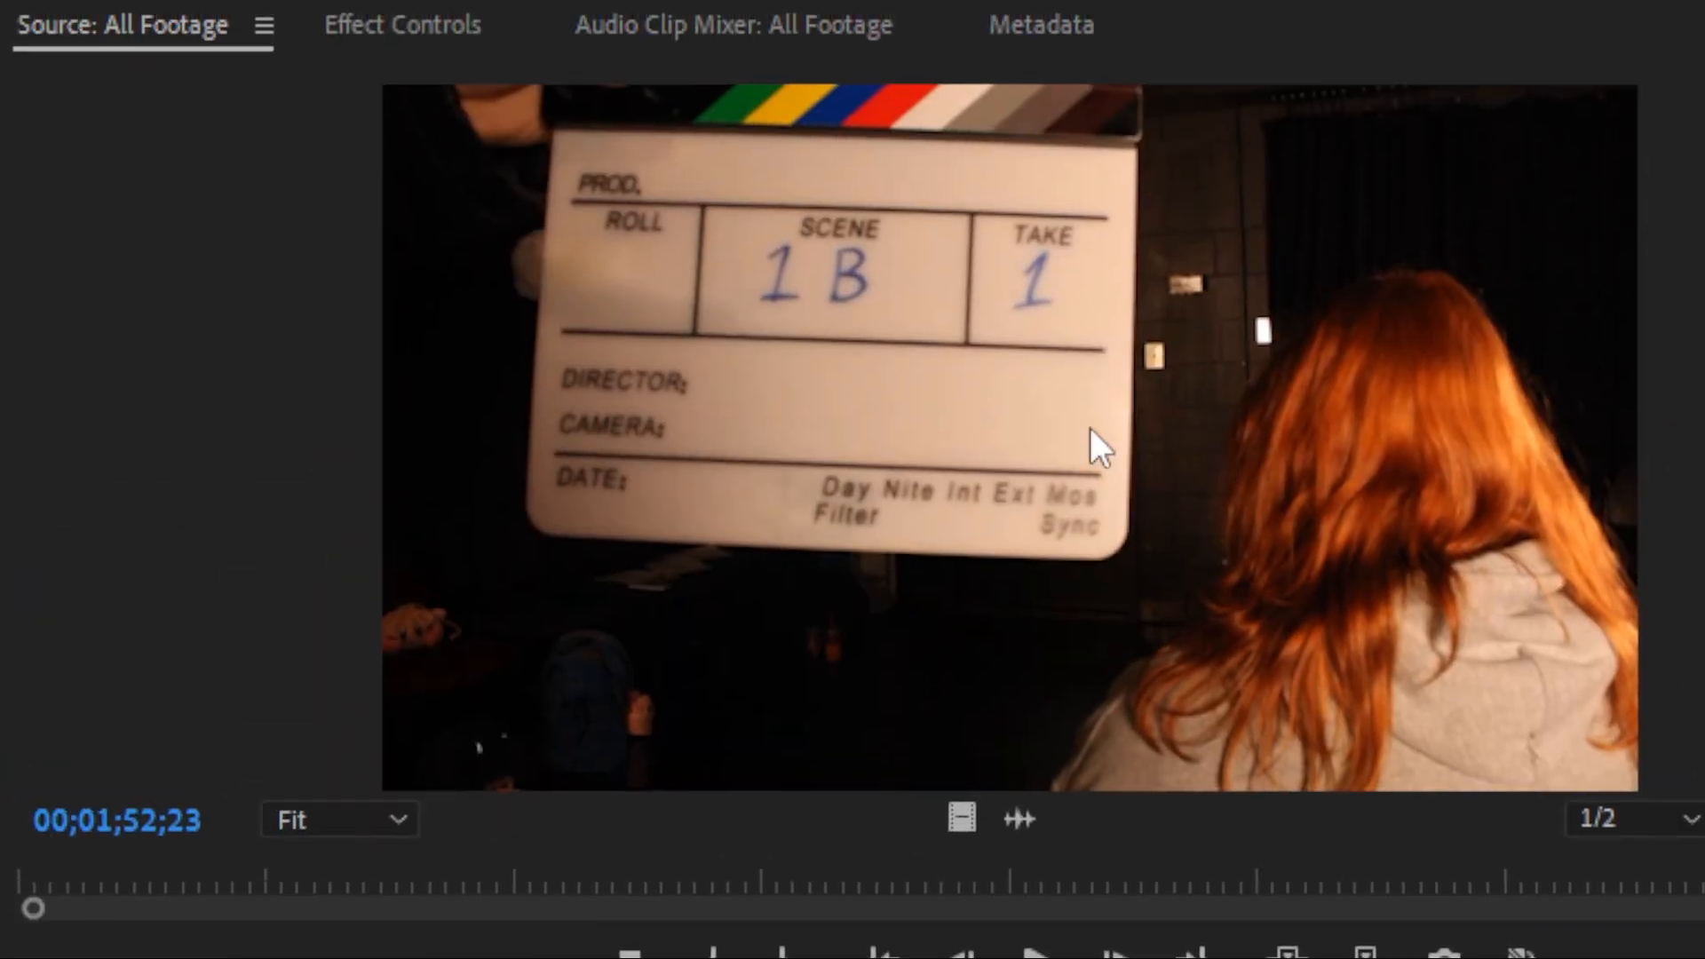
right_click(1132, 478)
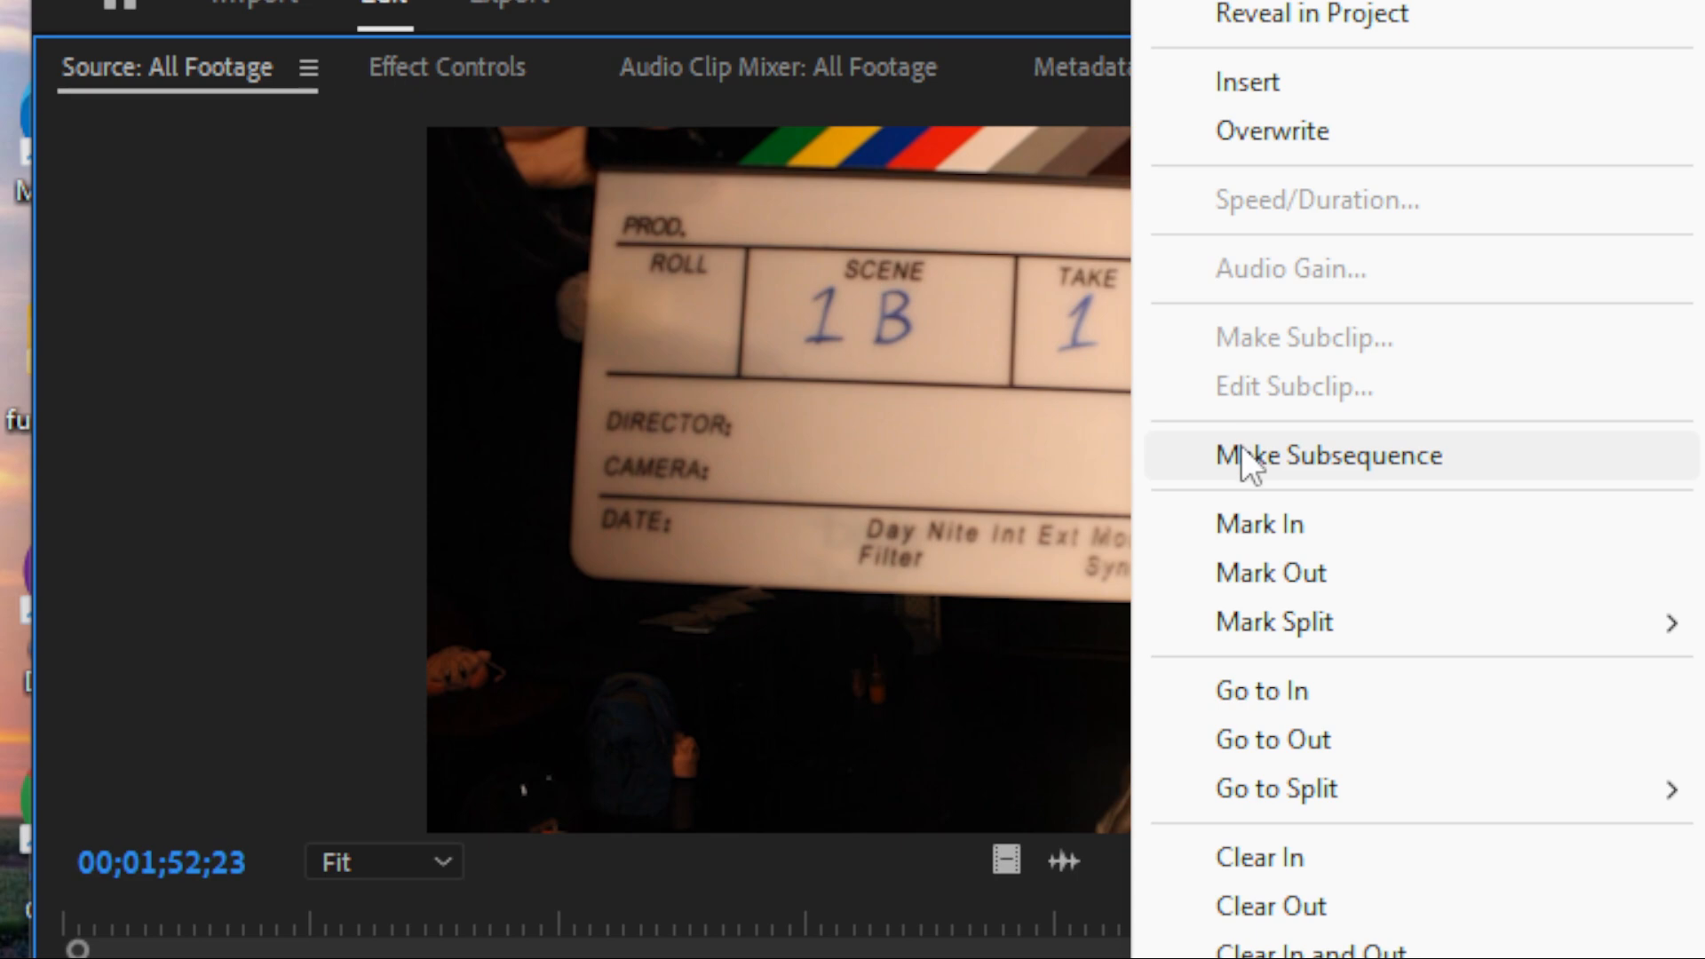
click(1241, 448)
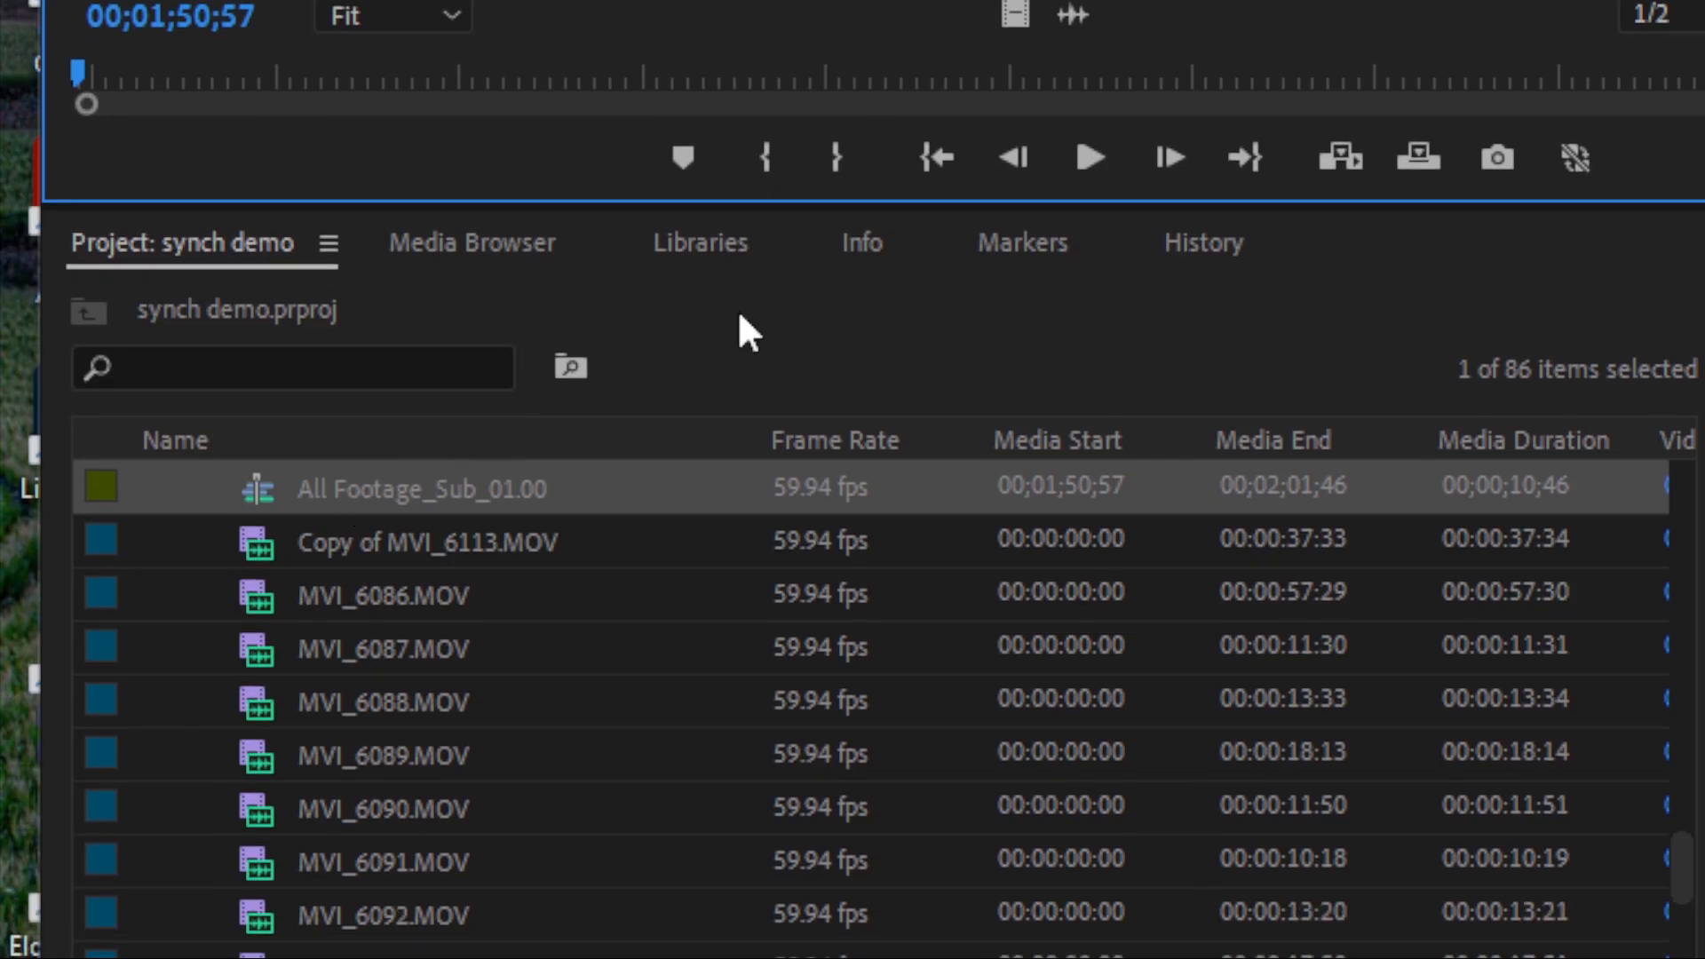
Step: Open the new subsequence in the timeline and rename it as 1B tk 1 in the Eviction bin
double_click(259, 489)
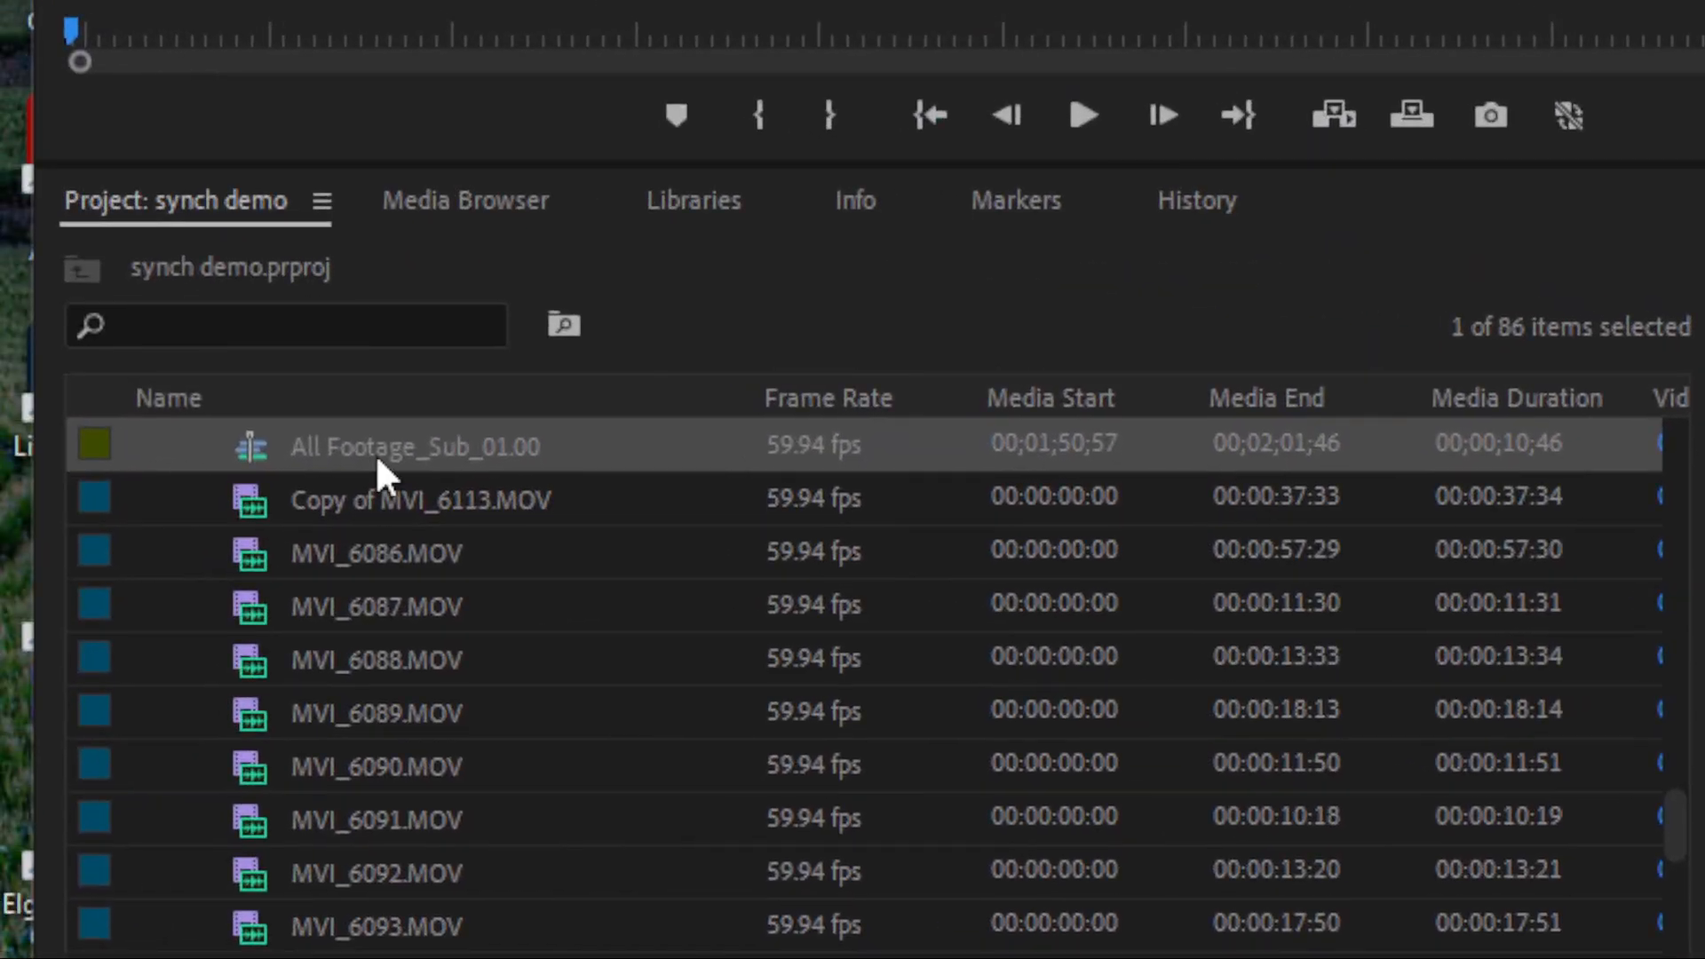
click(364, 455)
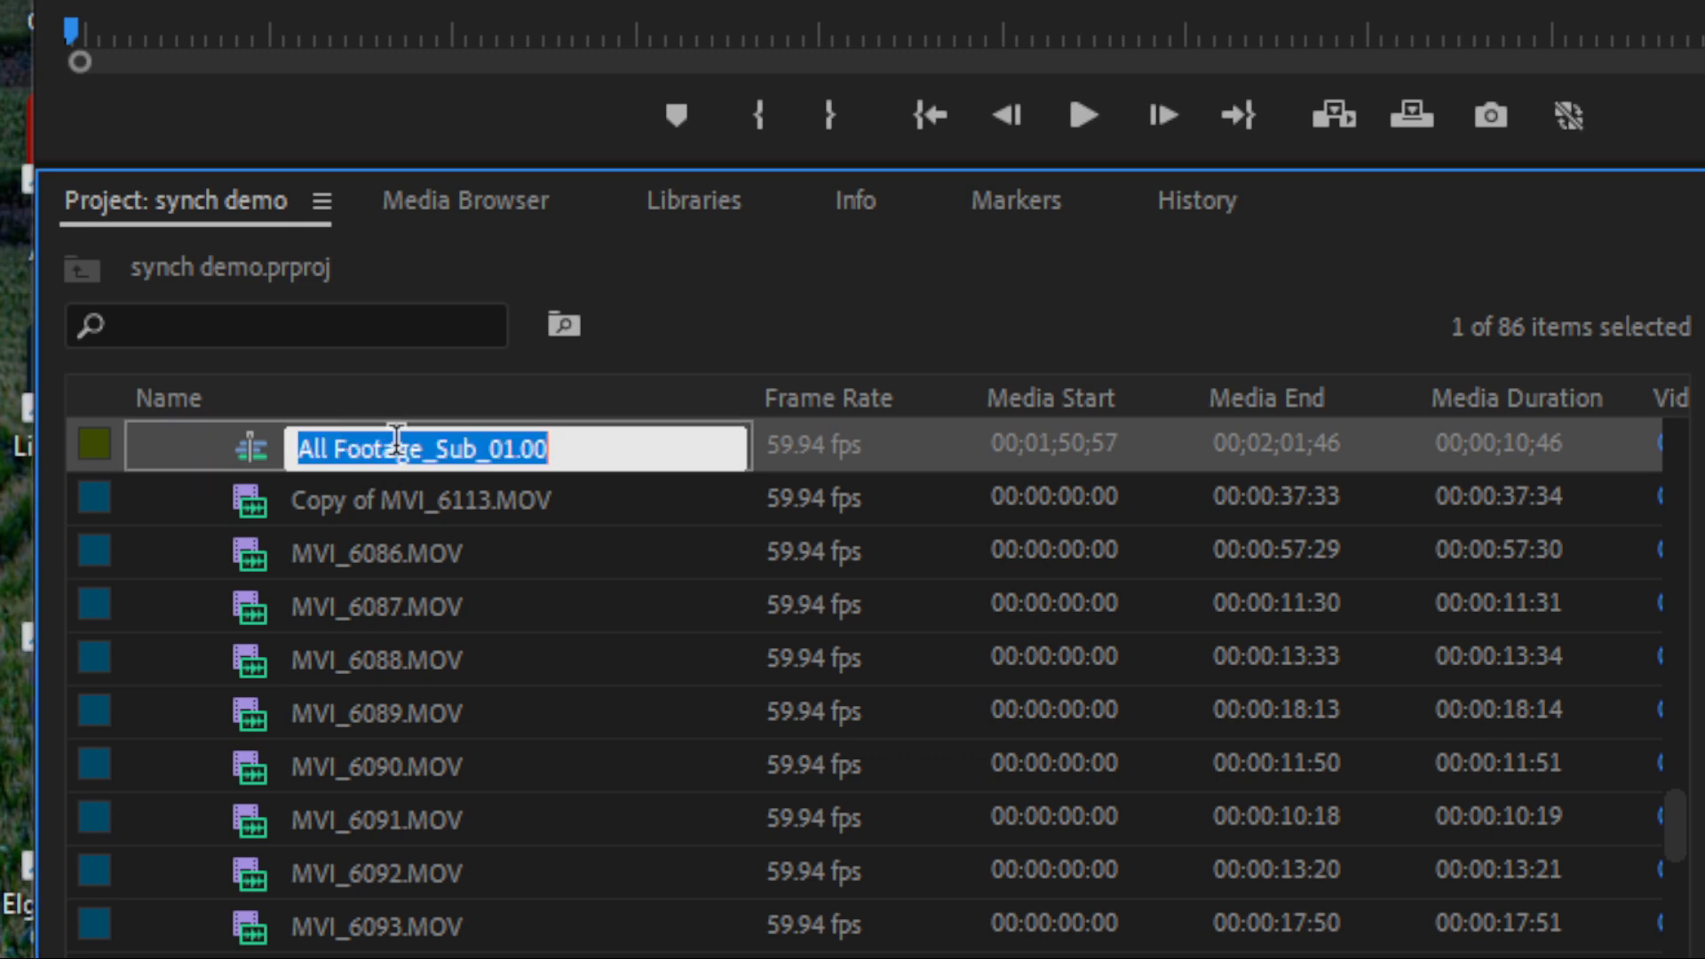
text(1A)
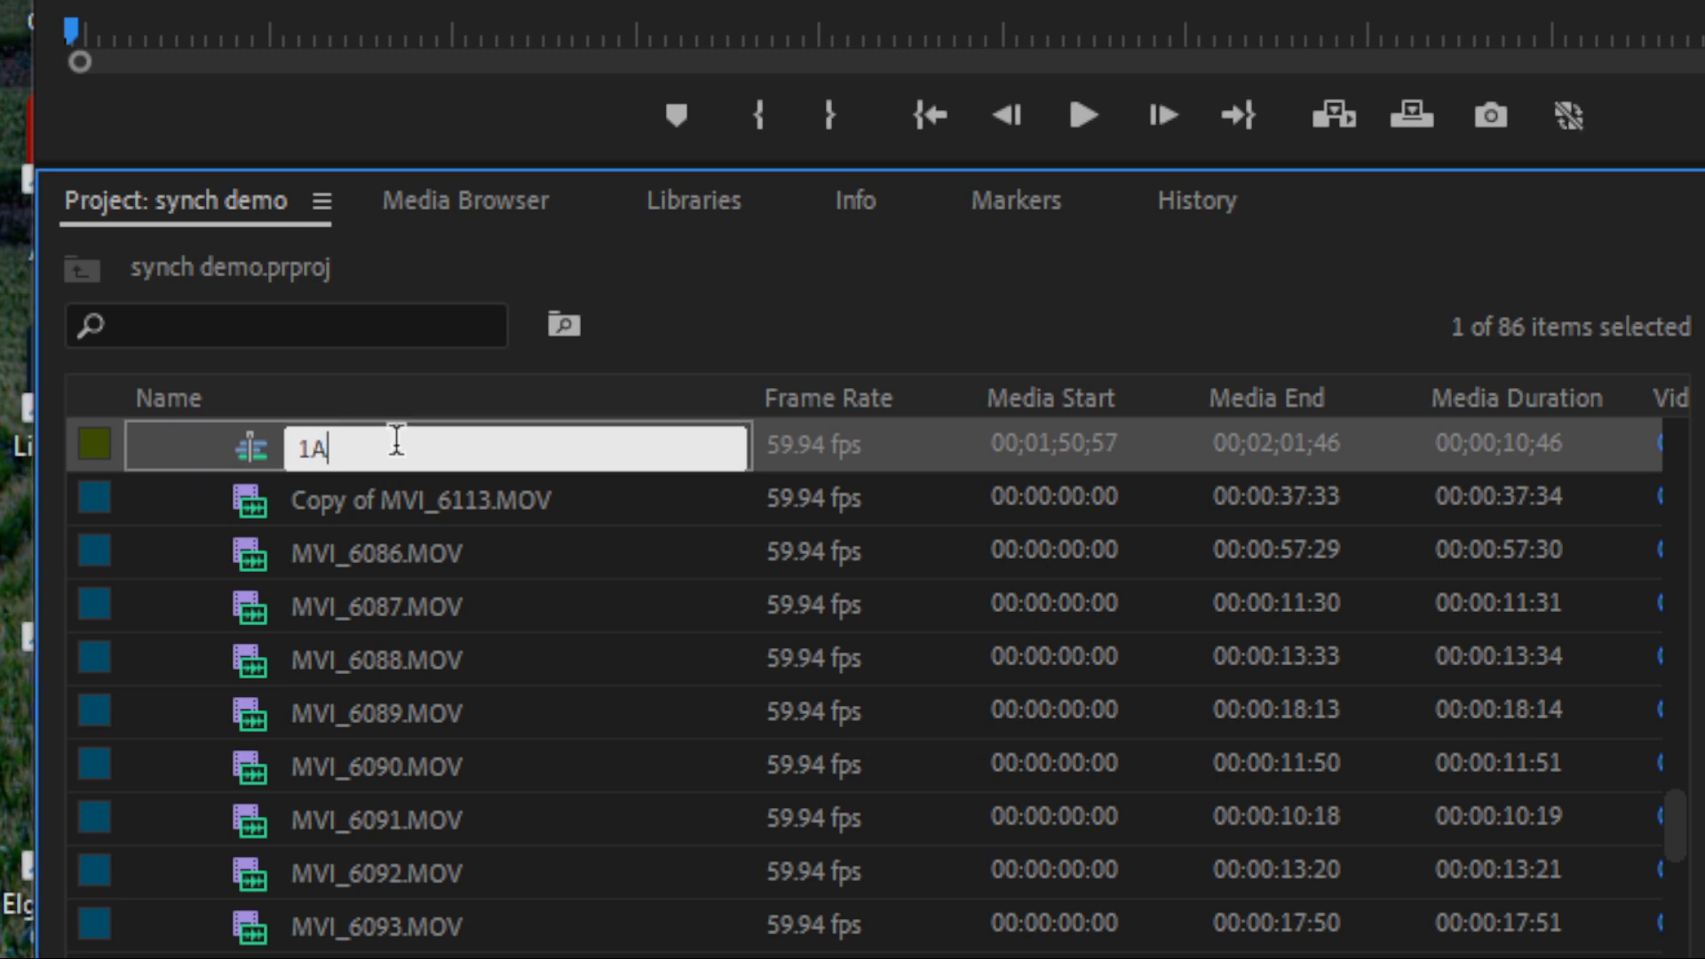
key(BackSpace)
text(B tk 1)
key(Tab)
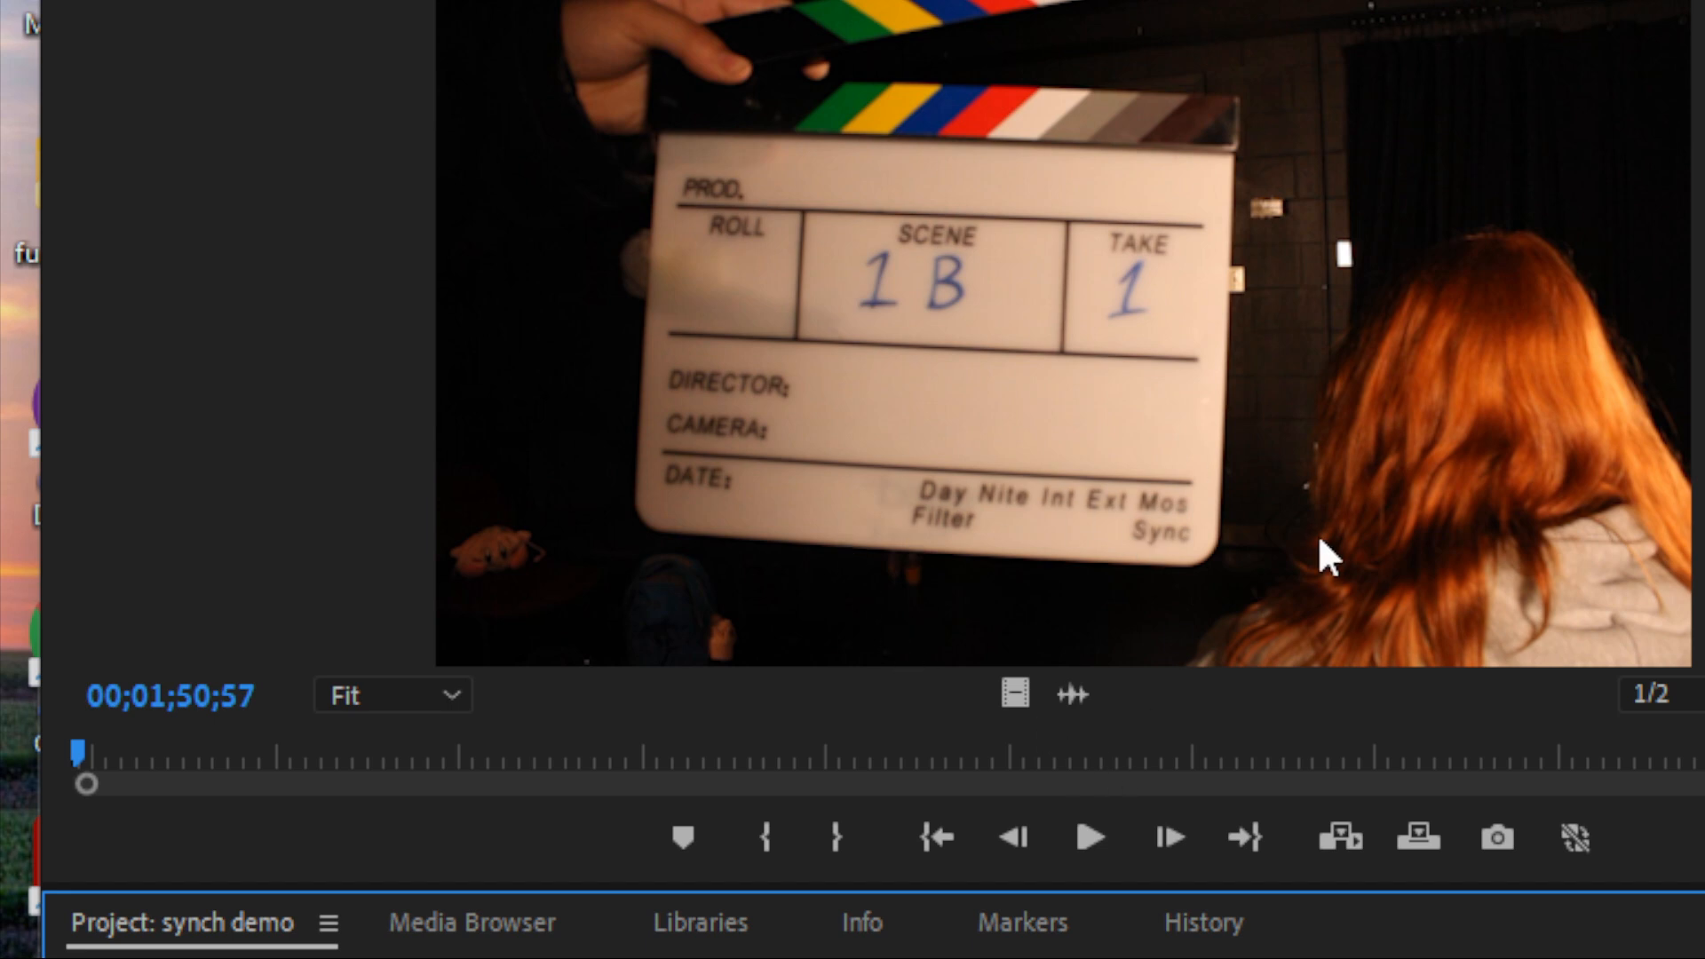
Step: Load Copy of MVI_6113.MOV from the Eviction bin as the source and mark a 00:00:15:25 range ending at 00:00:20:21
click(953, 276)
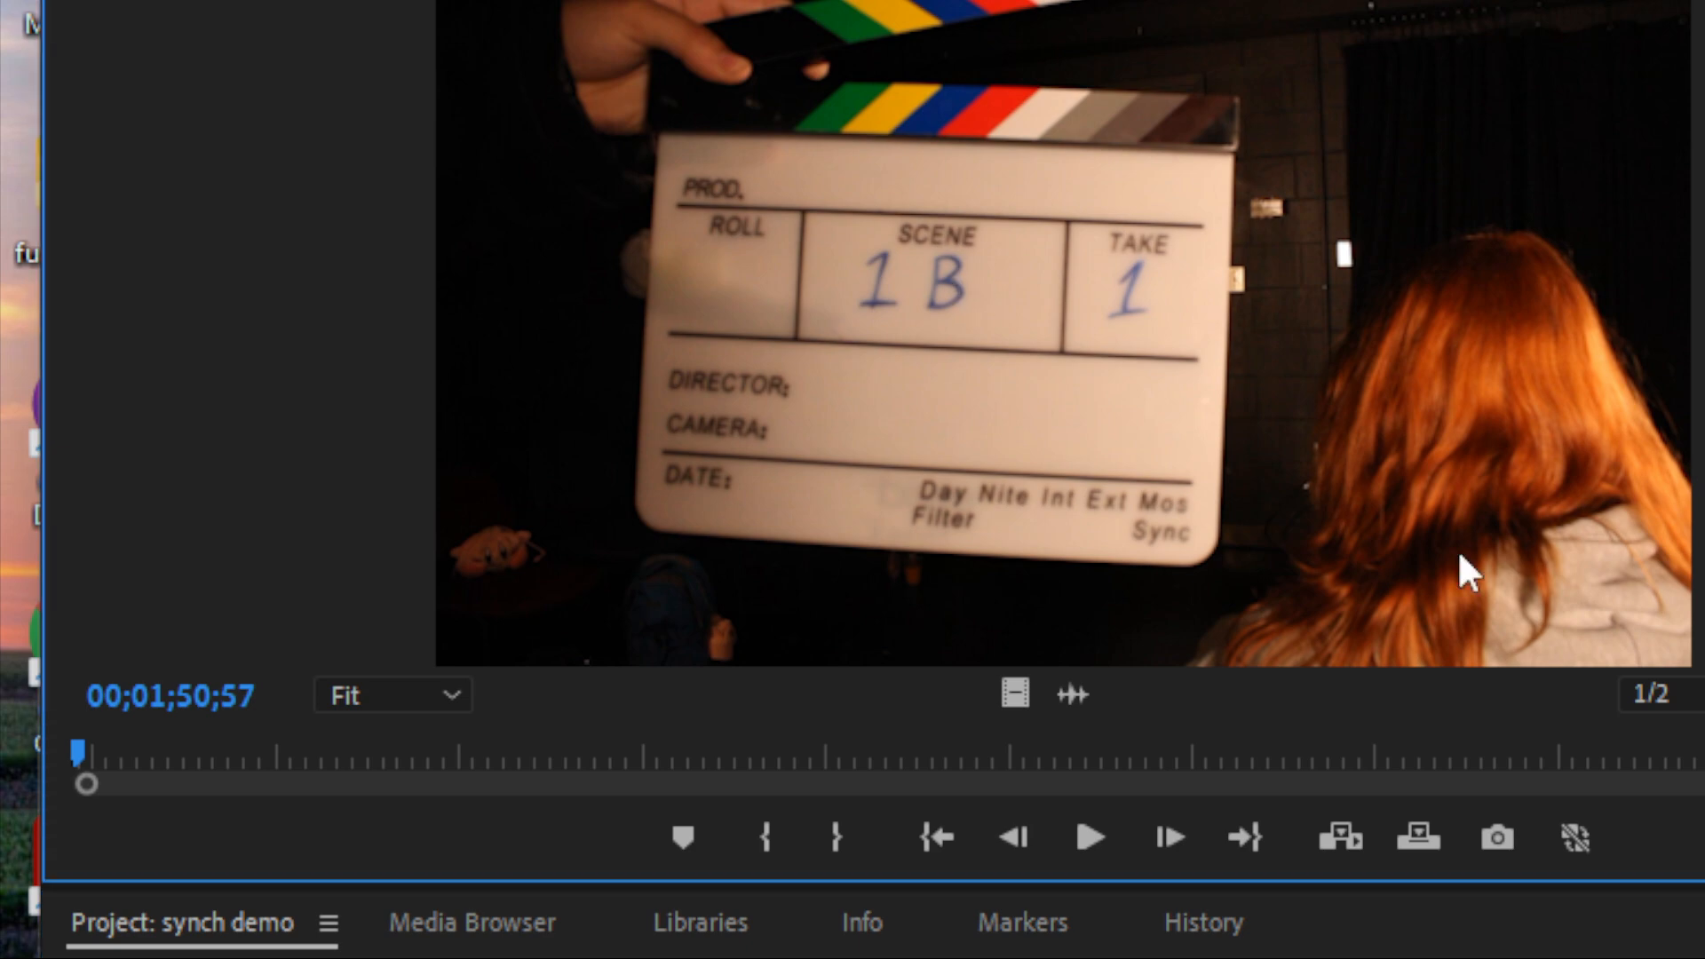
scroll(487, 493, down, 2)
scroll(488, 494, down, 3)
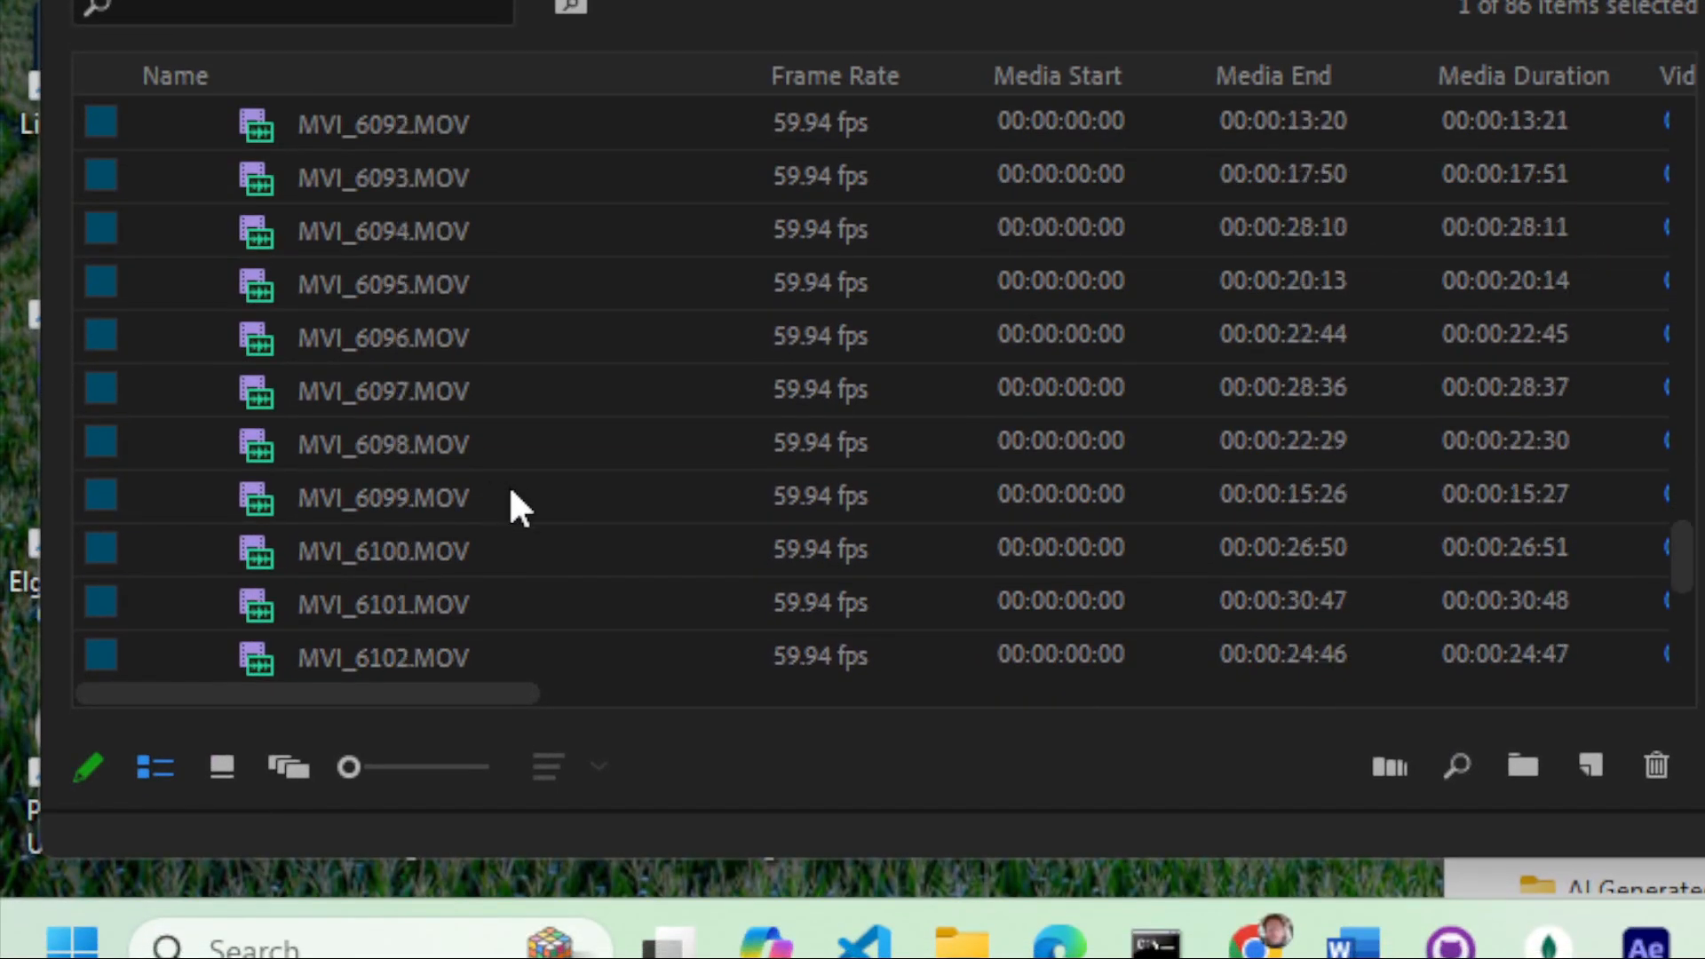
scroll(510, 495, up, 9)
scroll(509, 488, up, 4)
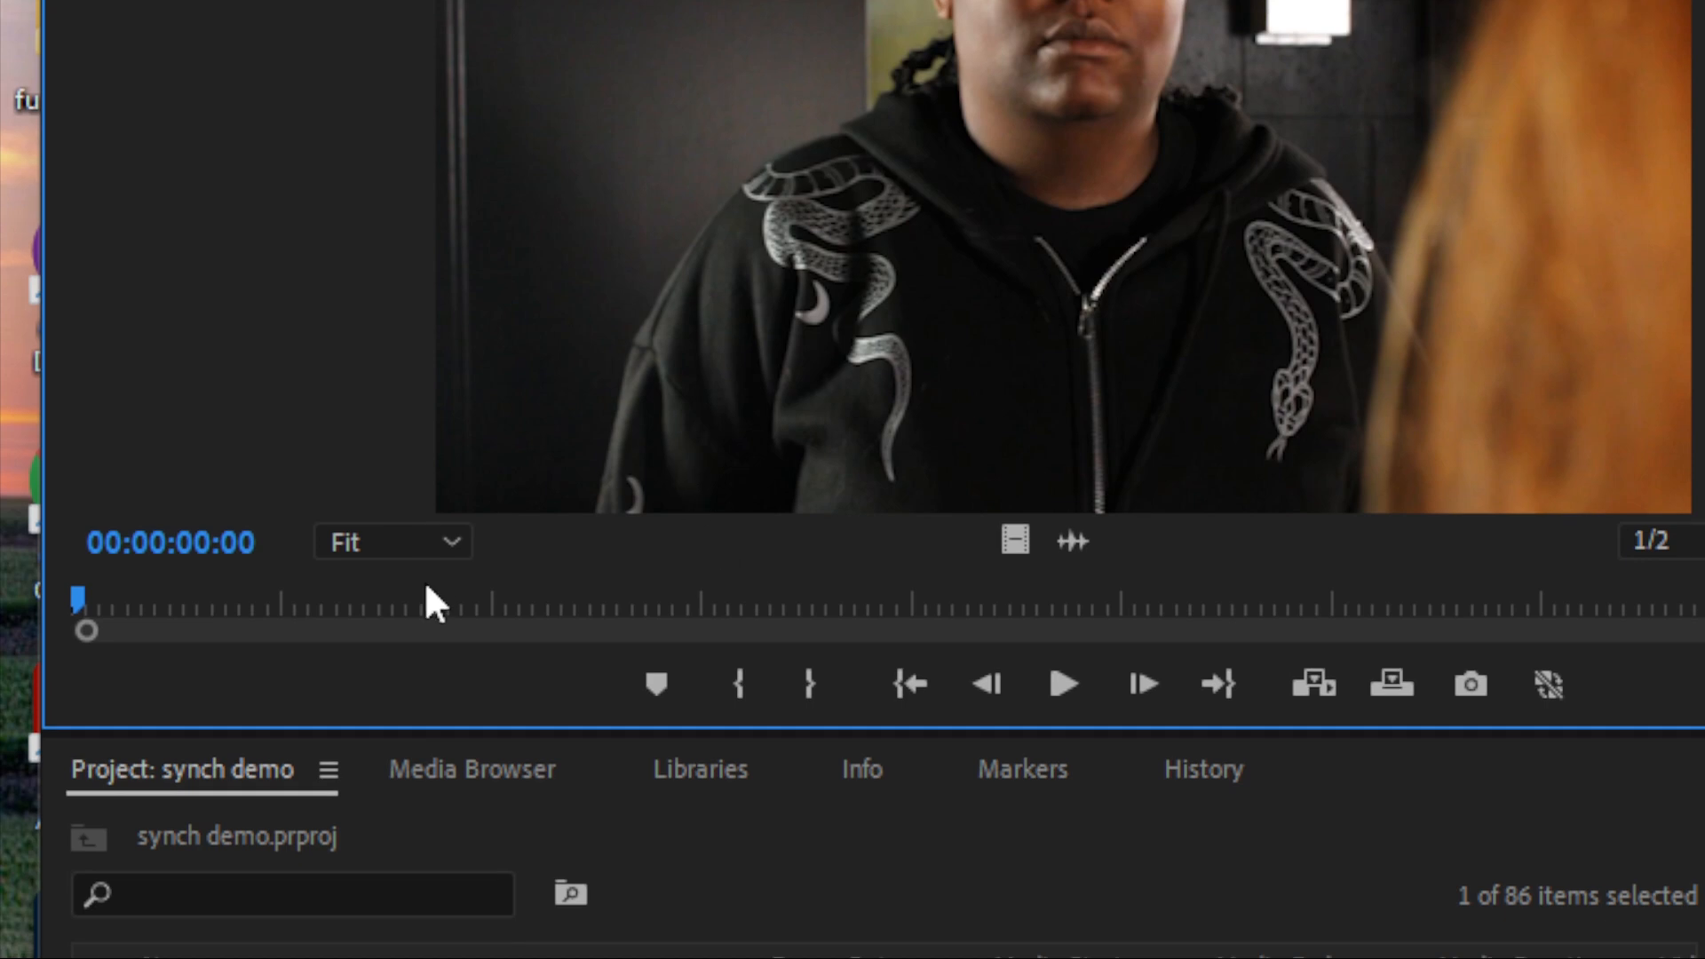
mouse_move(427, 586)
mouse_down()
mouse_move(336, 595)
mouse_move(1147, 615)
mouse_up()
key(i)
key(o)
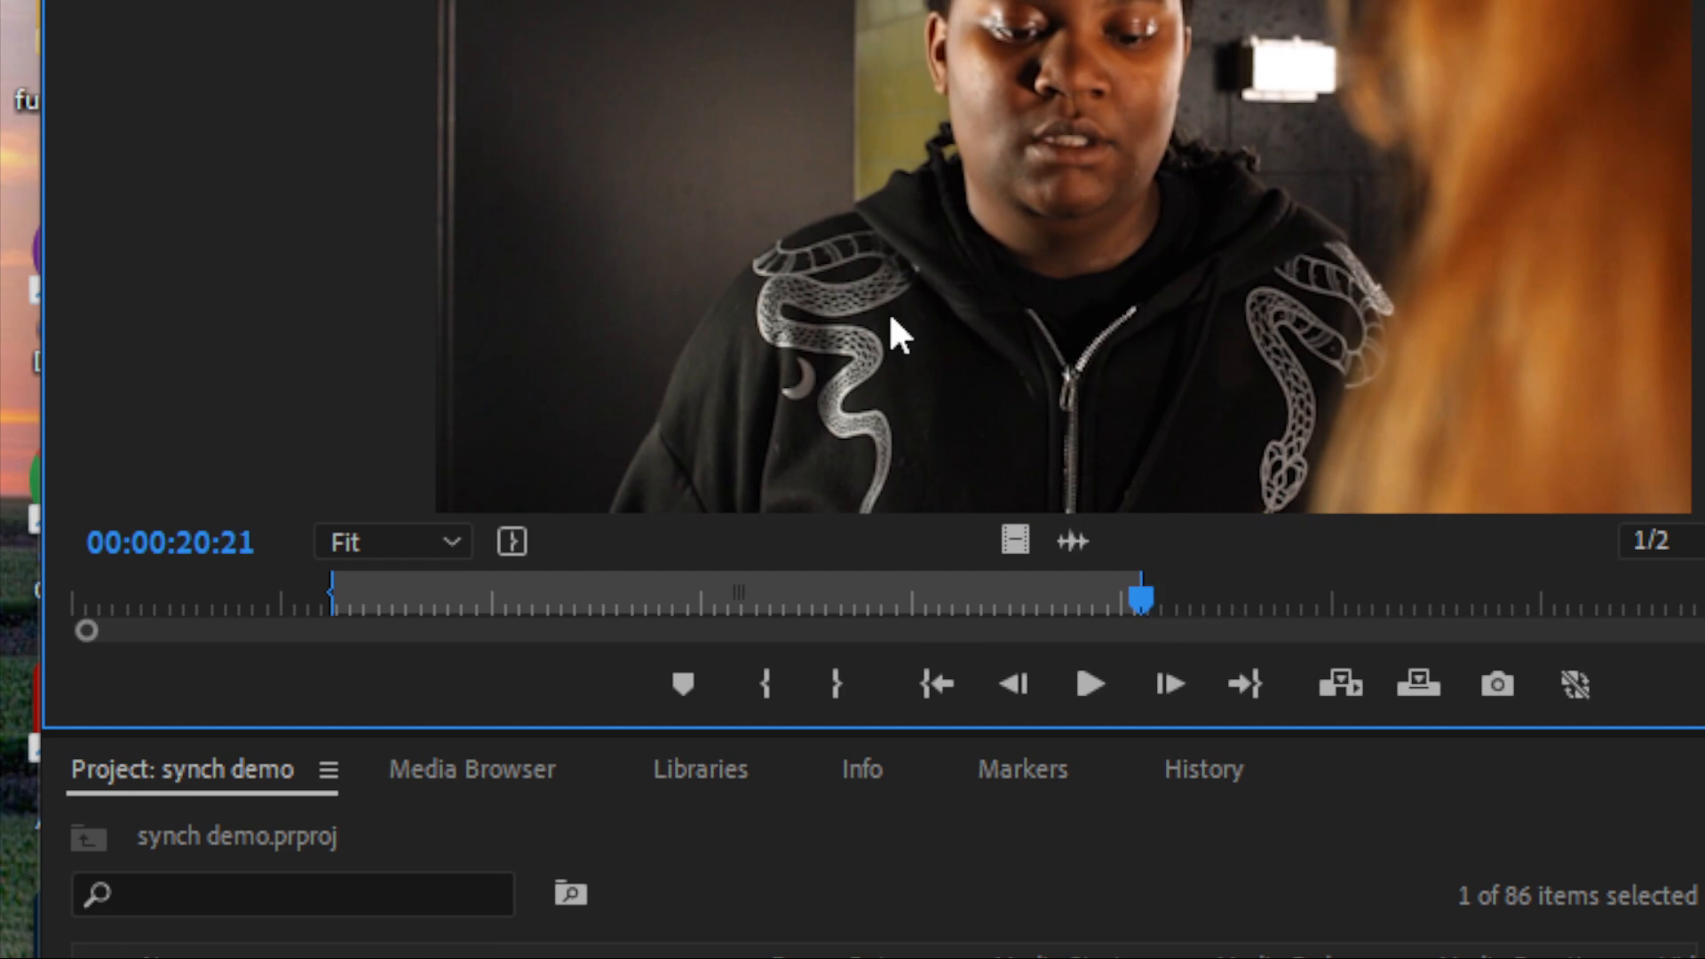
Step: Make a subclip named 1c tk 2 from the marked range and move the source playhead to the slate at 00:00:09:06
right_click(867, 254)
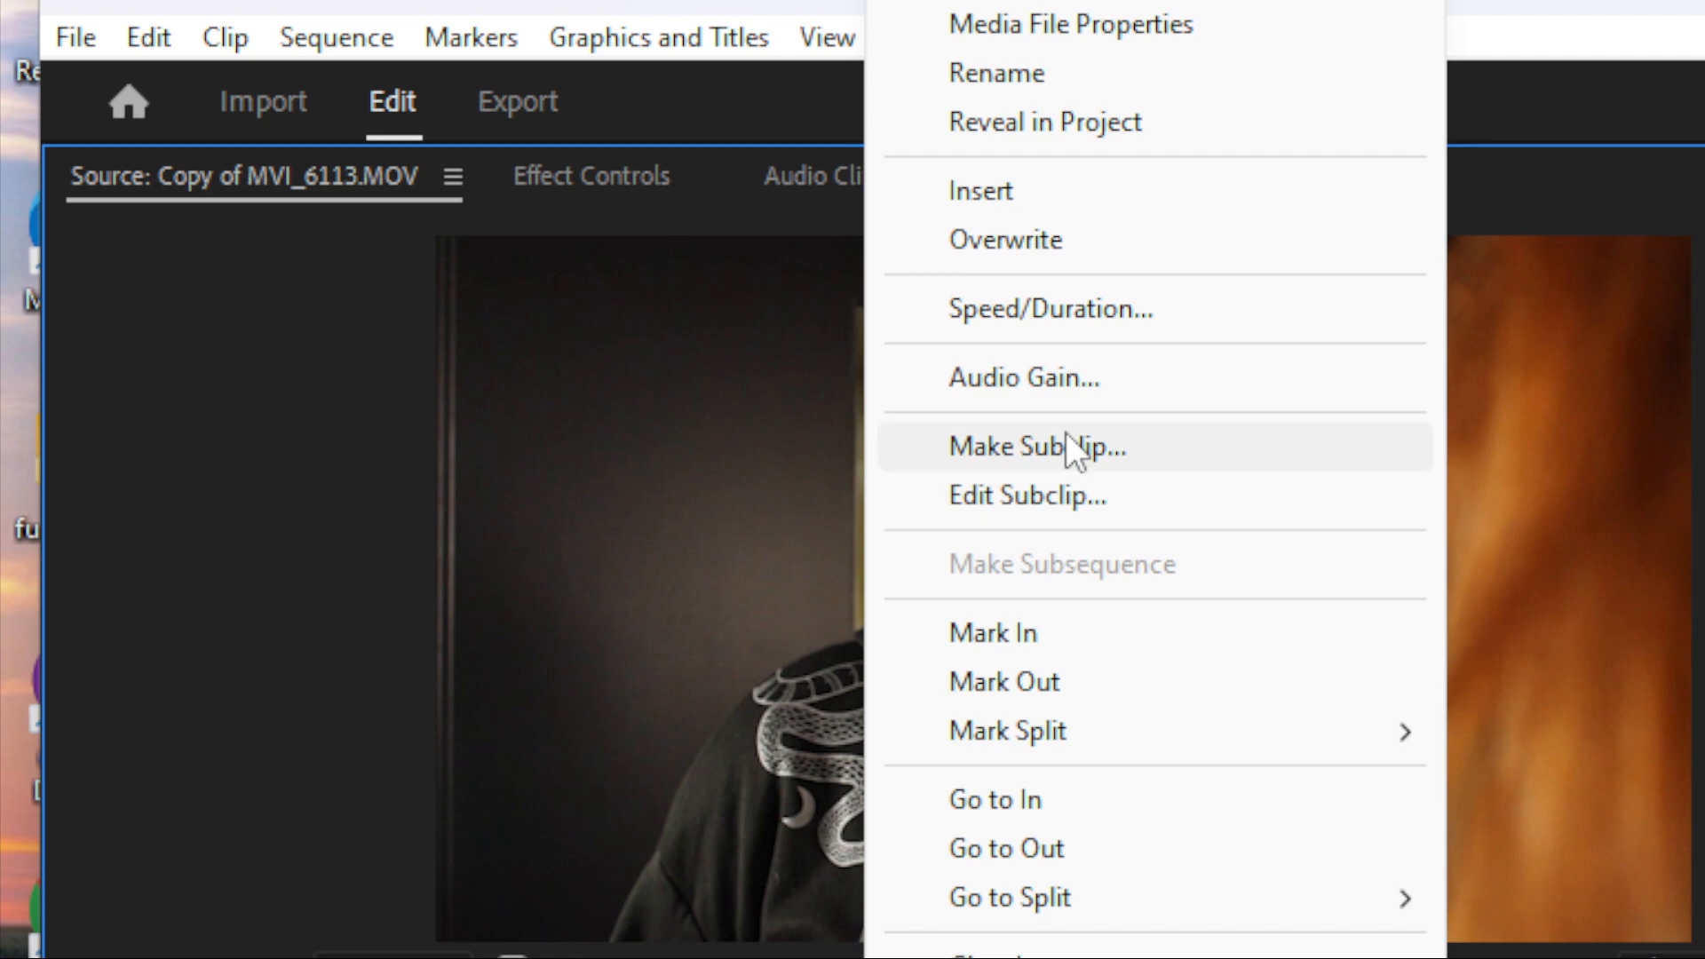
click(1068, 444)
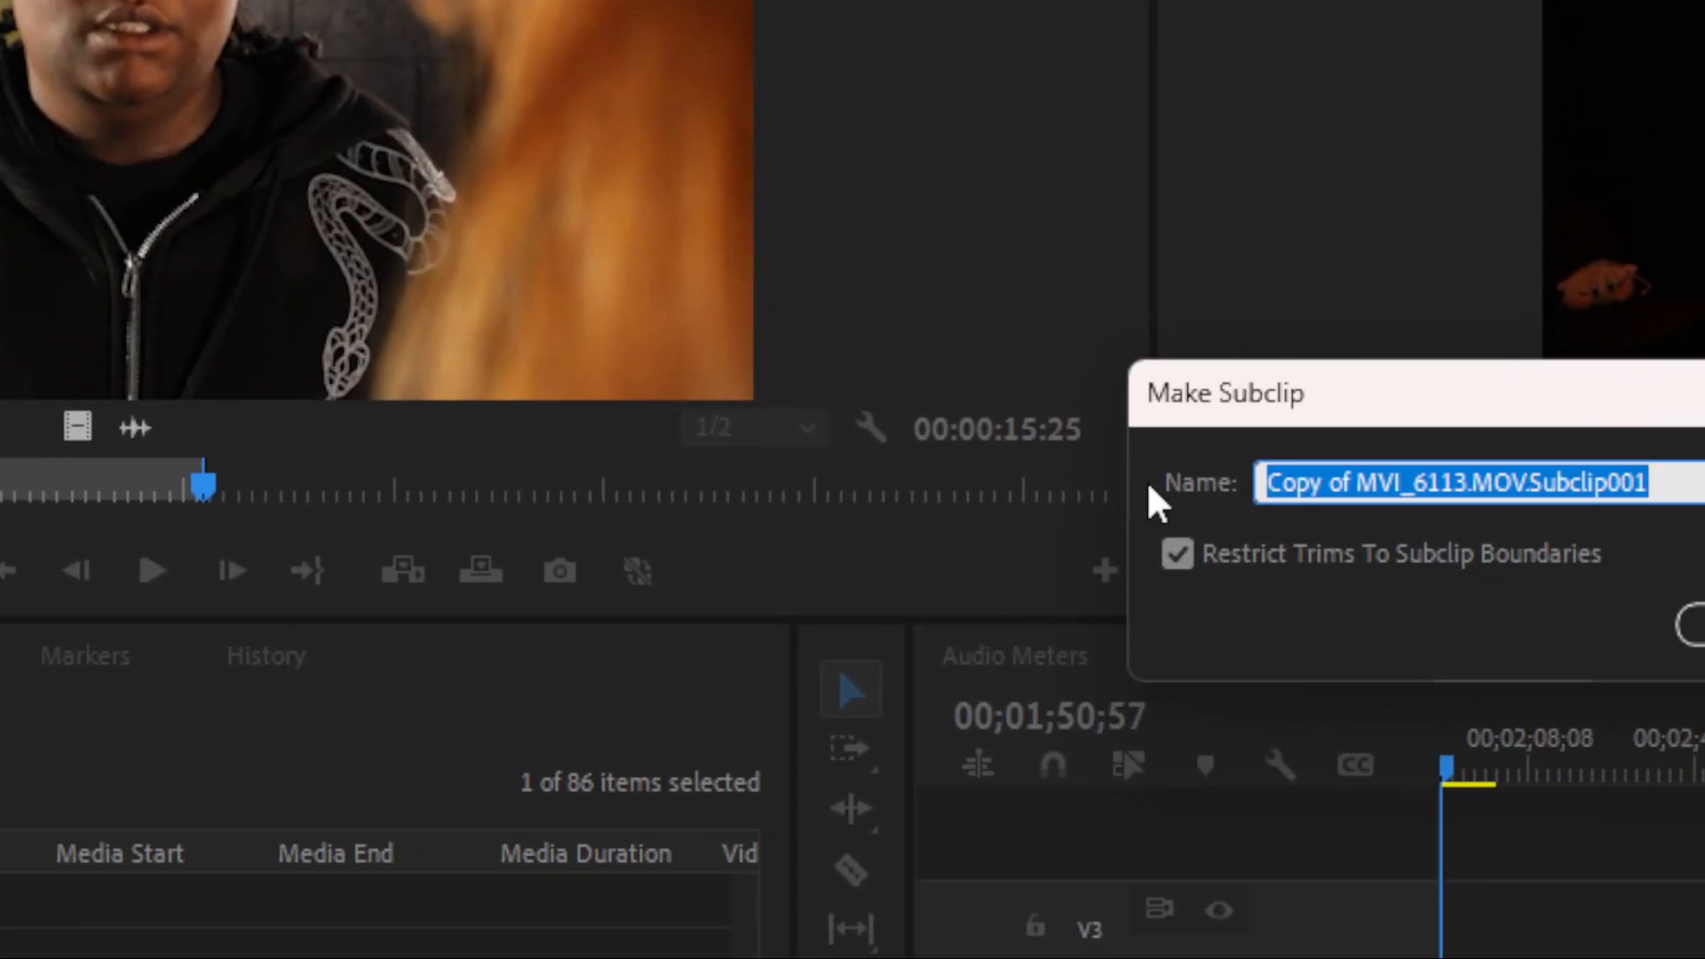
text(1c tk)
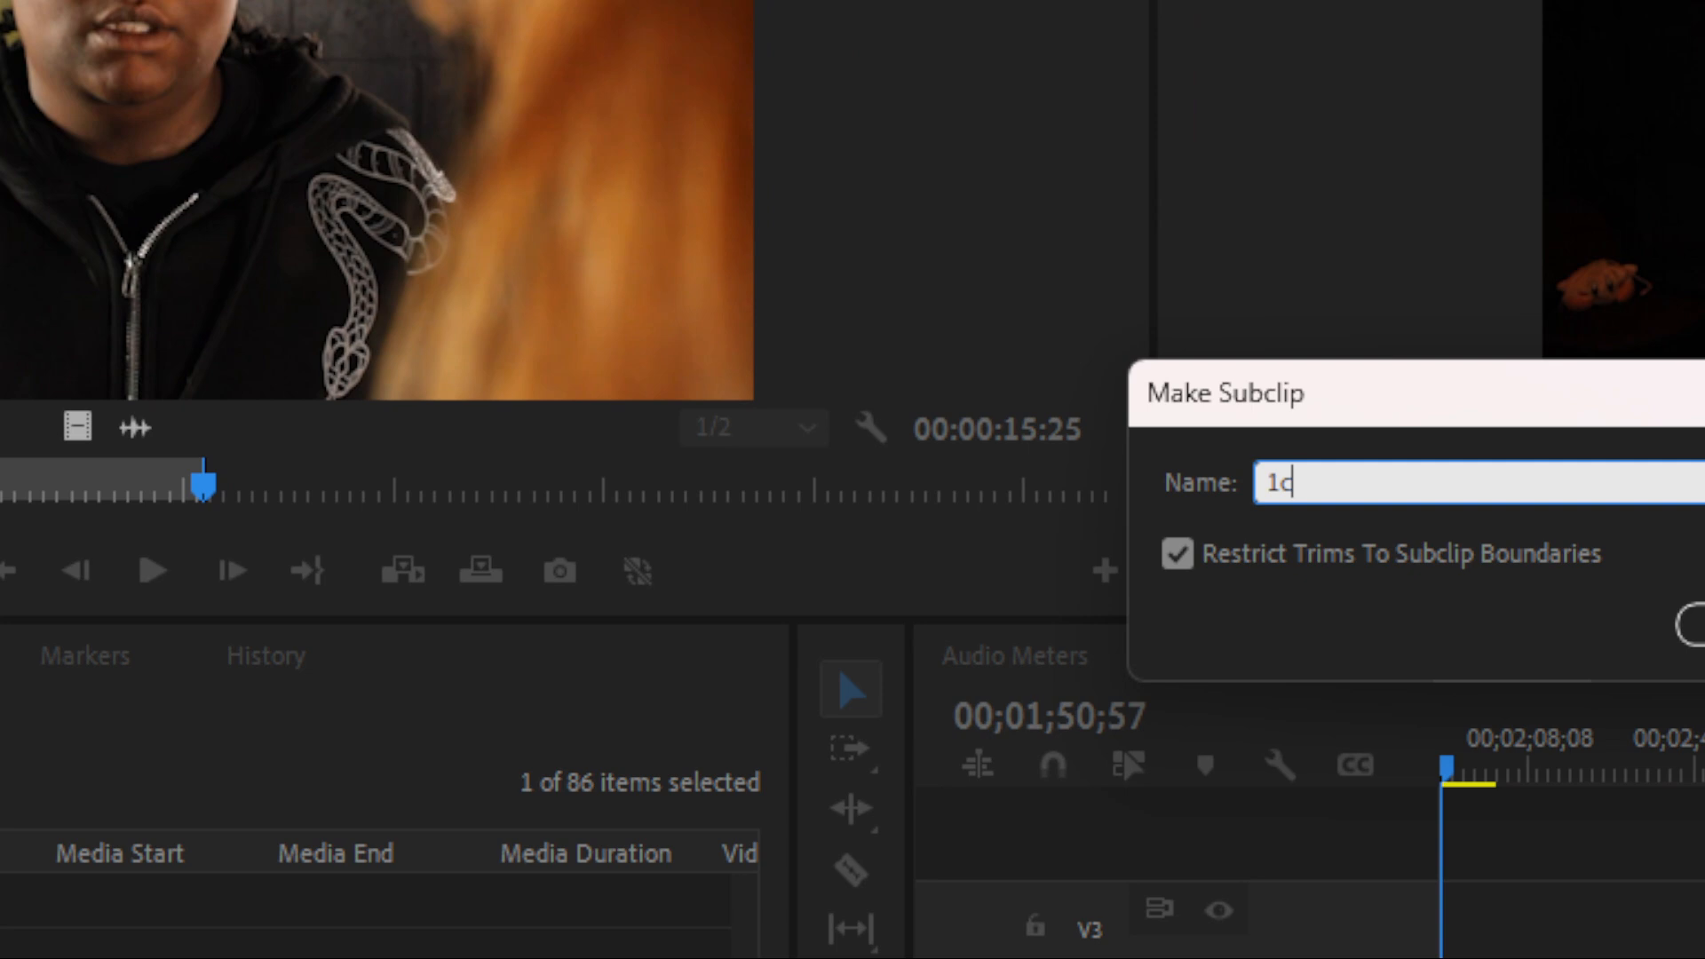
text(2)
click(1688, 626)
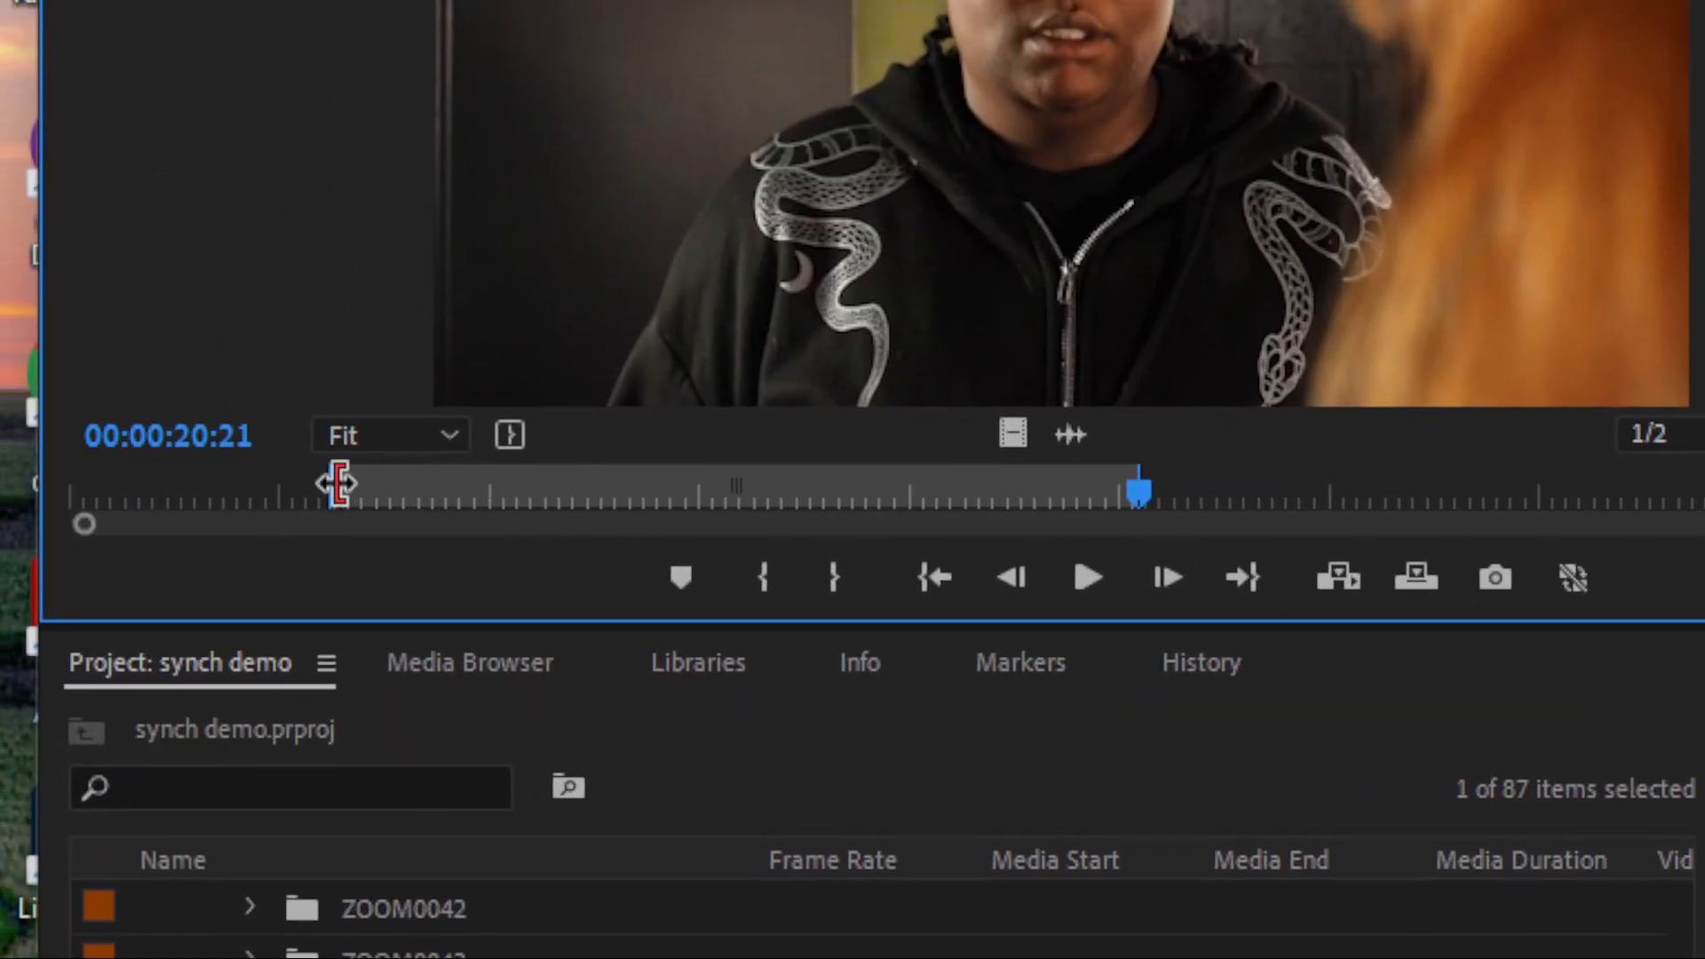
drag(355, 493, 553, 508)
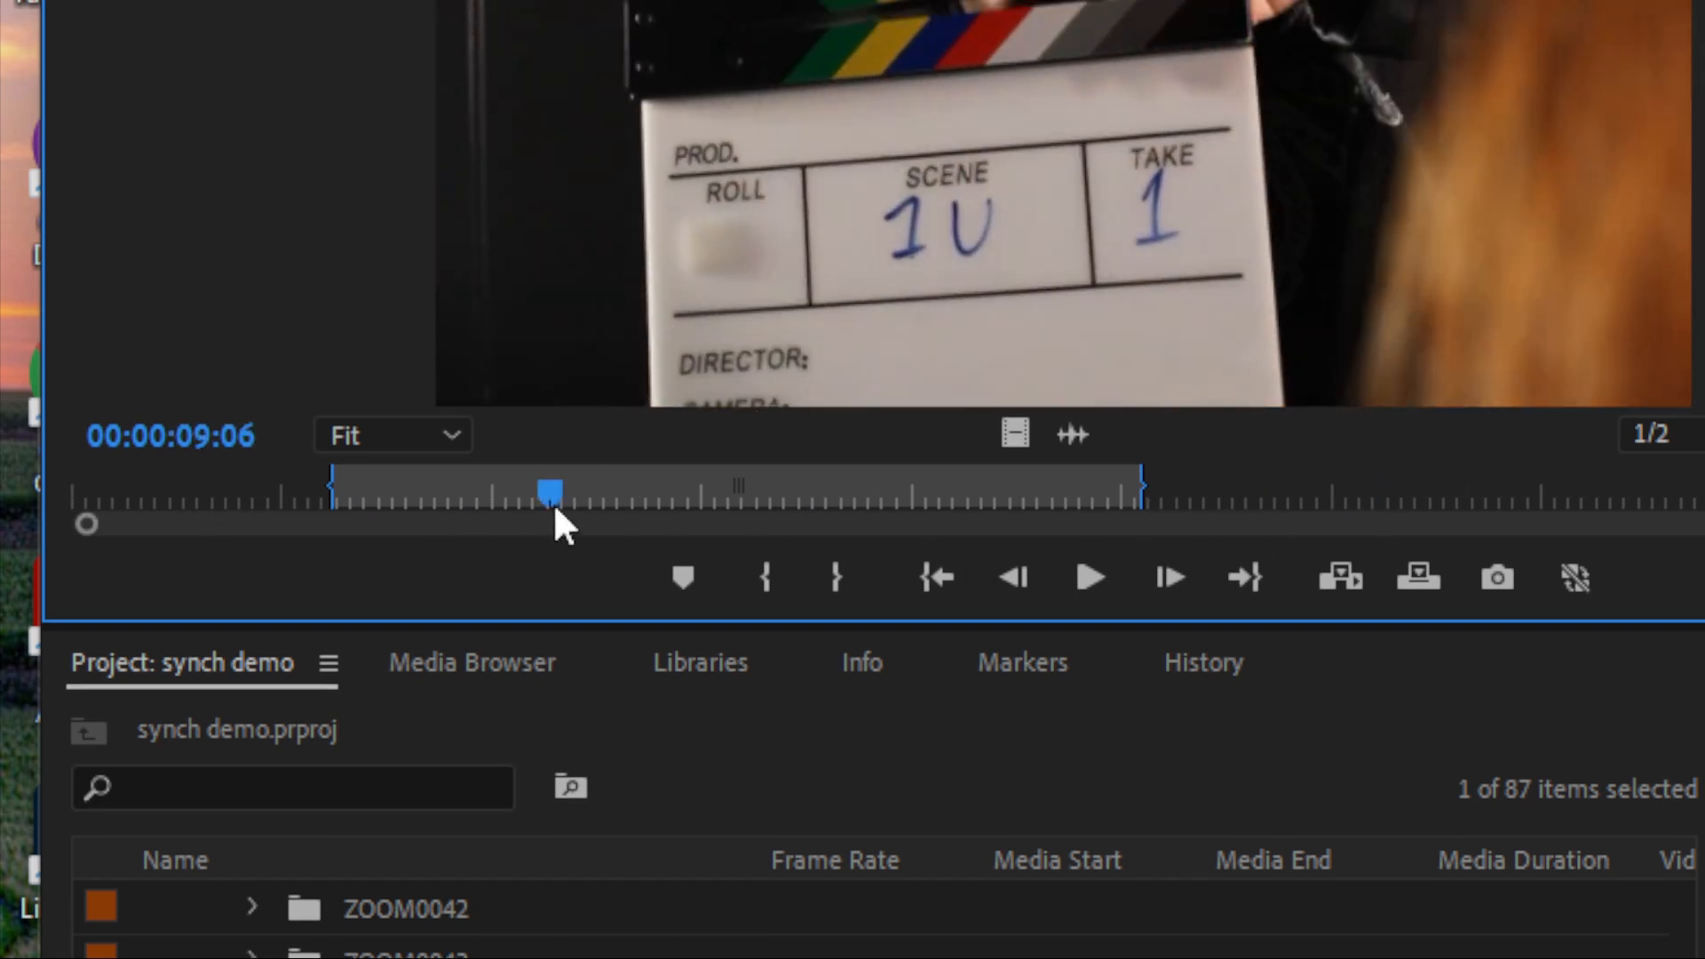